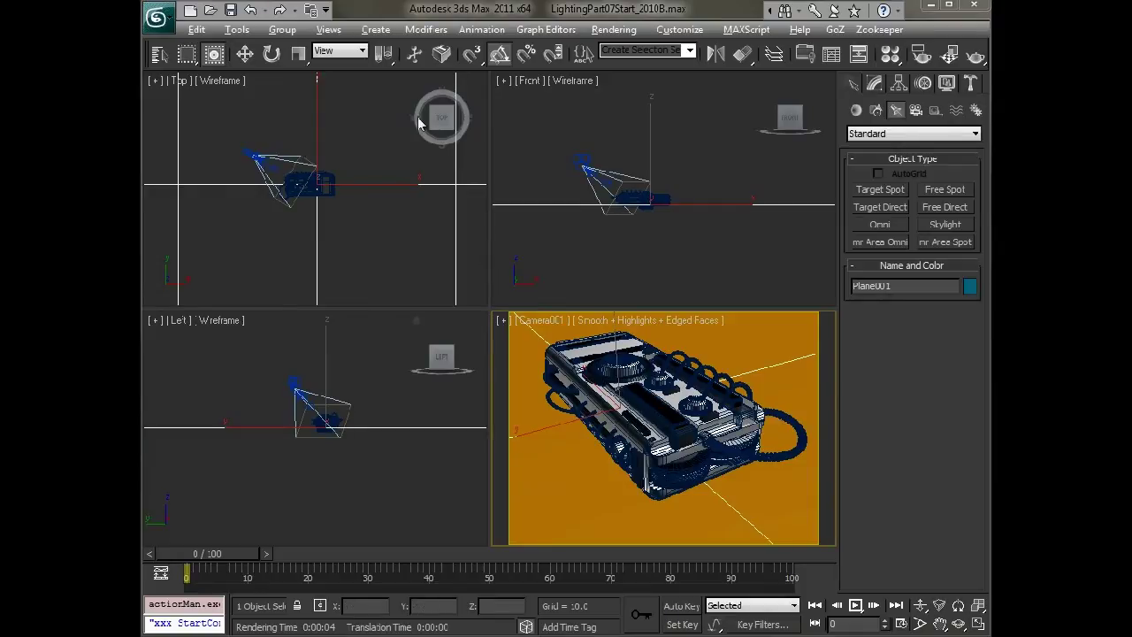
Select the camera and ground plane Plane001, then render the camera view to check it.
left_click(590, 167)
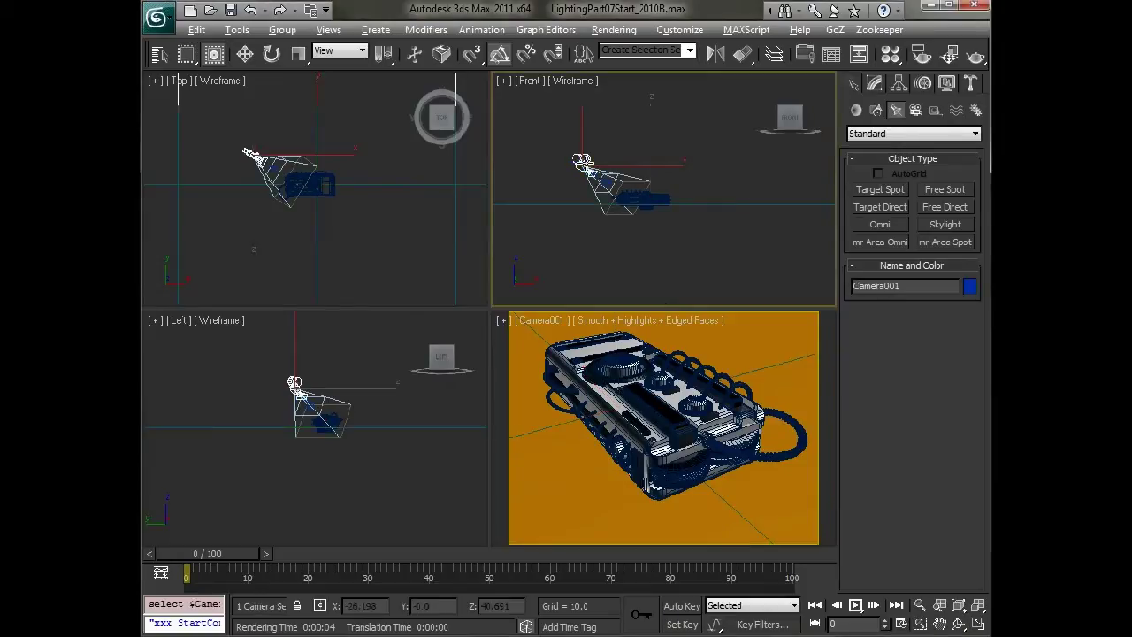
left_click(755, 364)
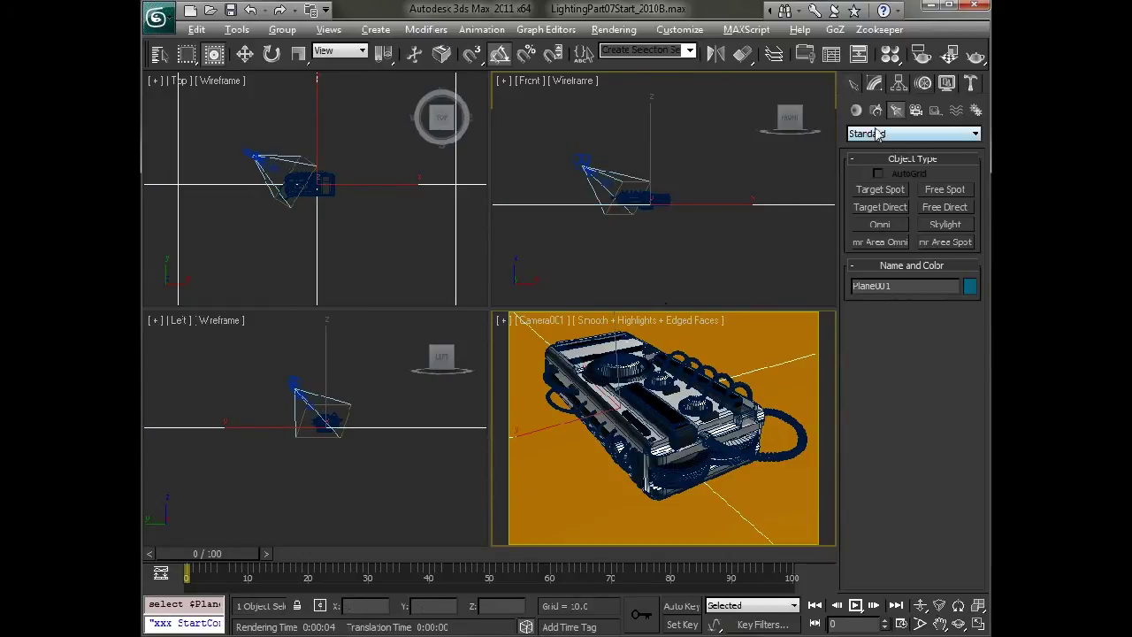
left_click(976, 54)
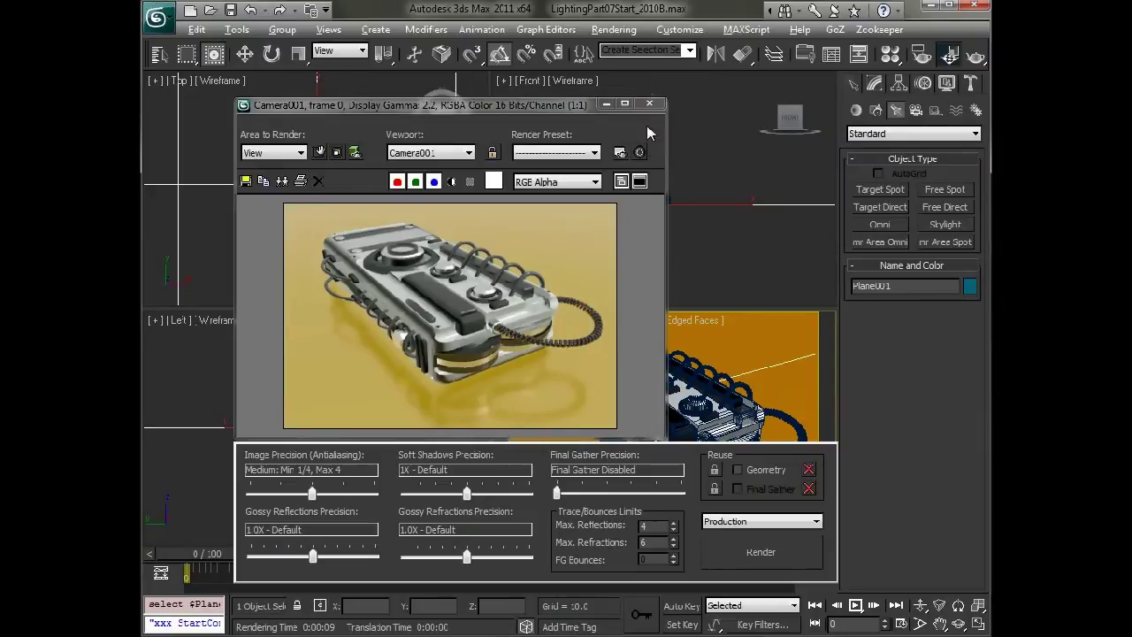
left_click(652, 105)
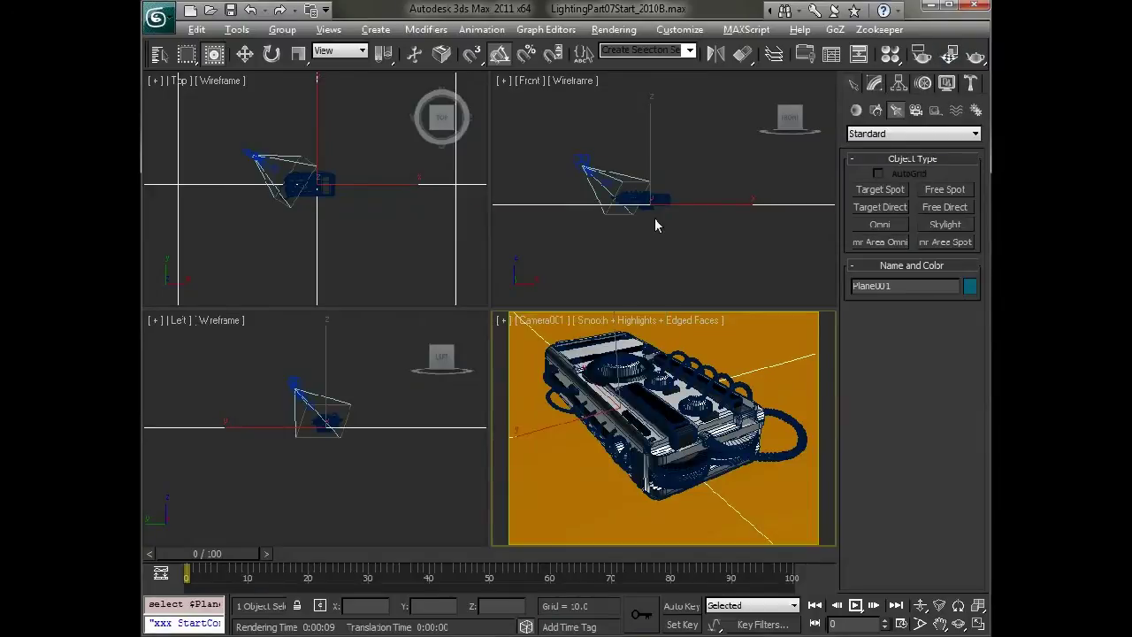
Load stpeters_probe.hdr as a Bitmap environment map in Environment and Effects.
key("8")
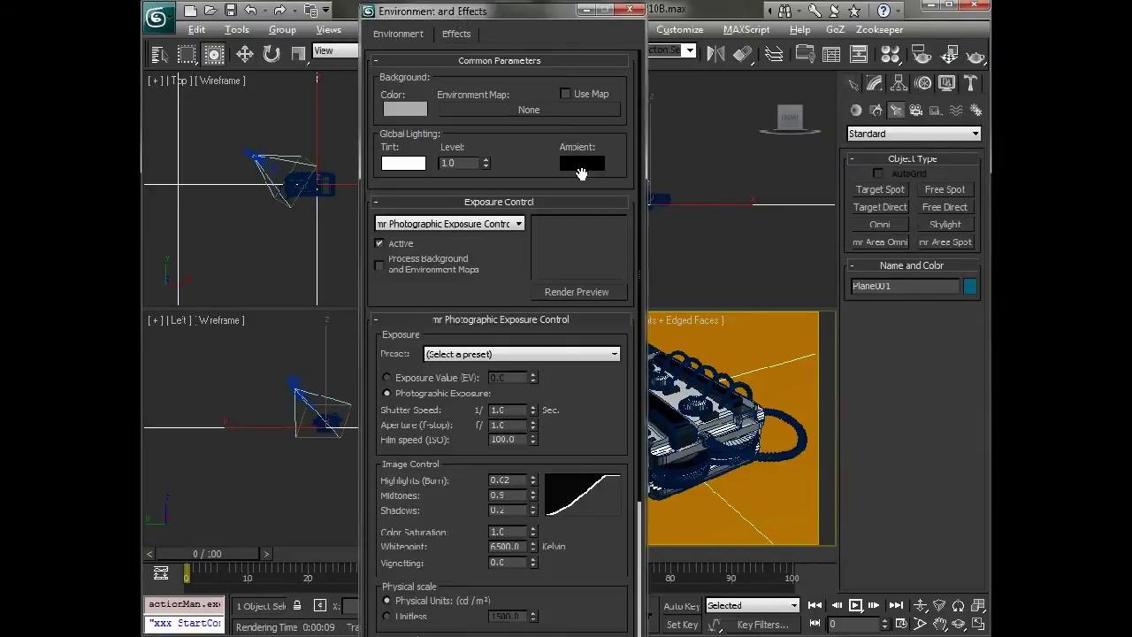
left_click(513, 109)
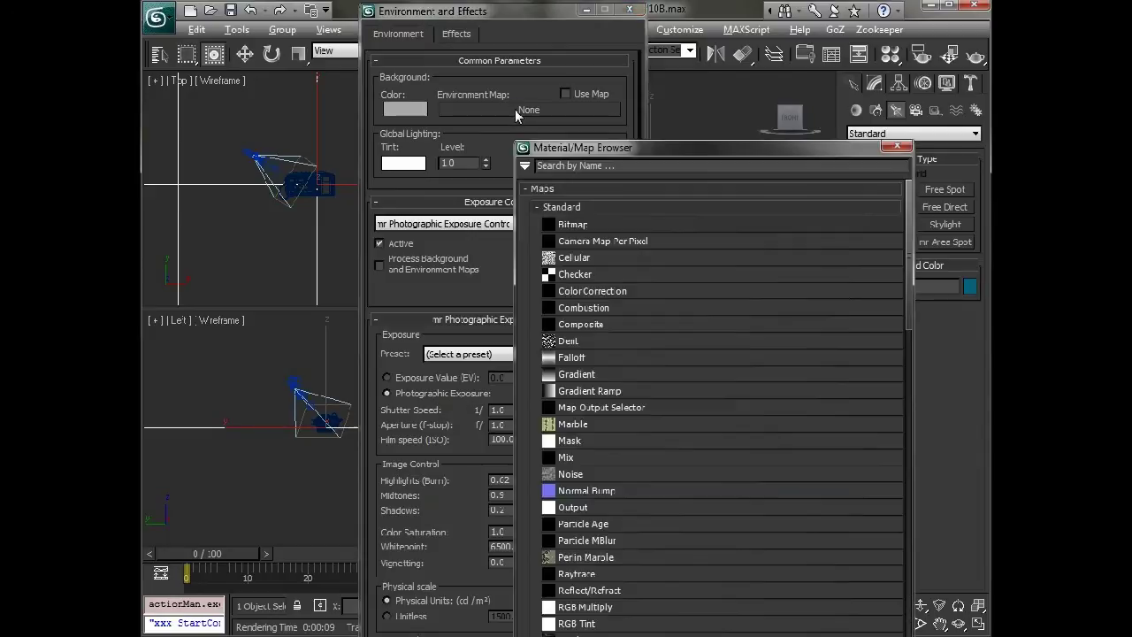
double_click(574, 225)
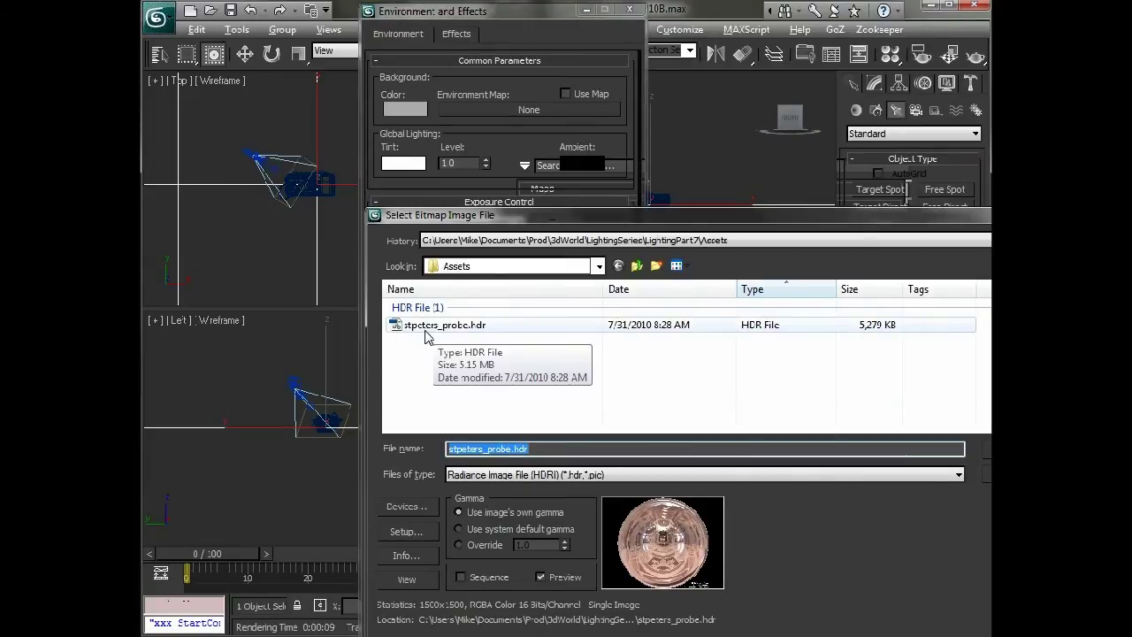
left_click(425, 334)
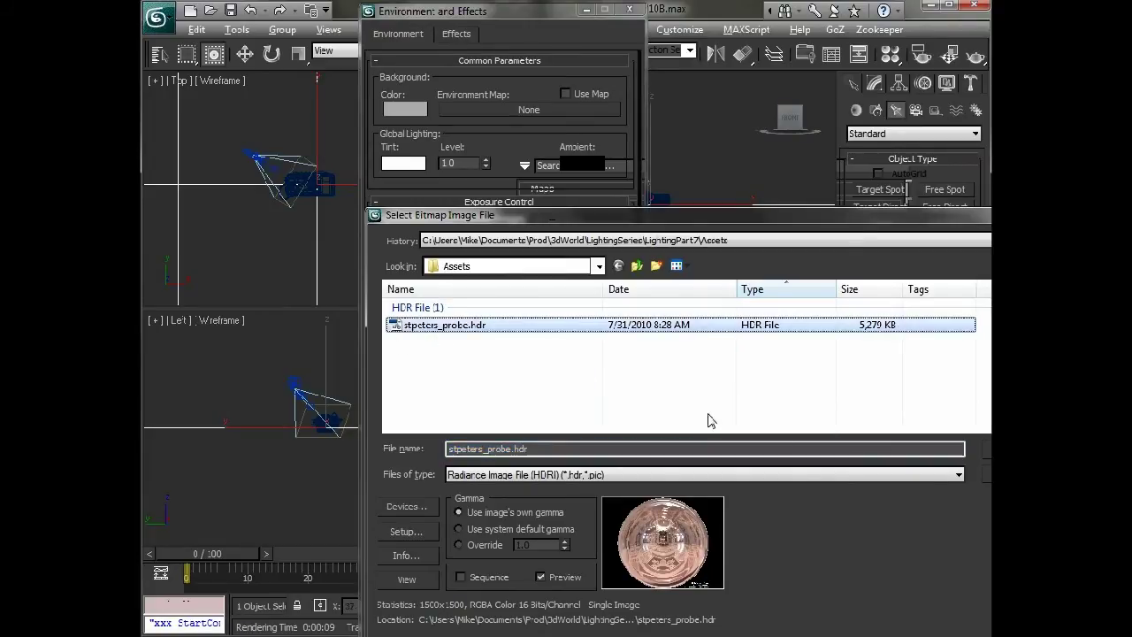
left_click(984, 449)
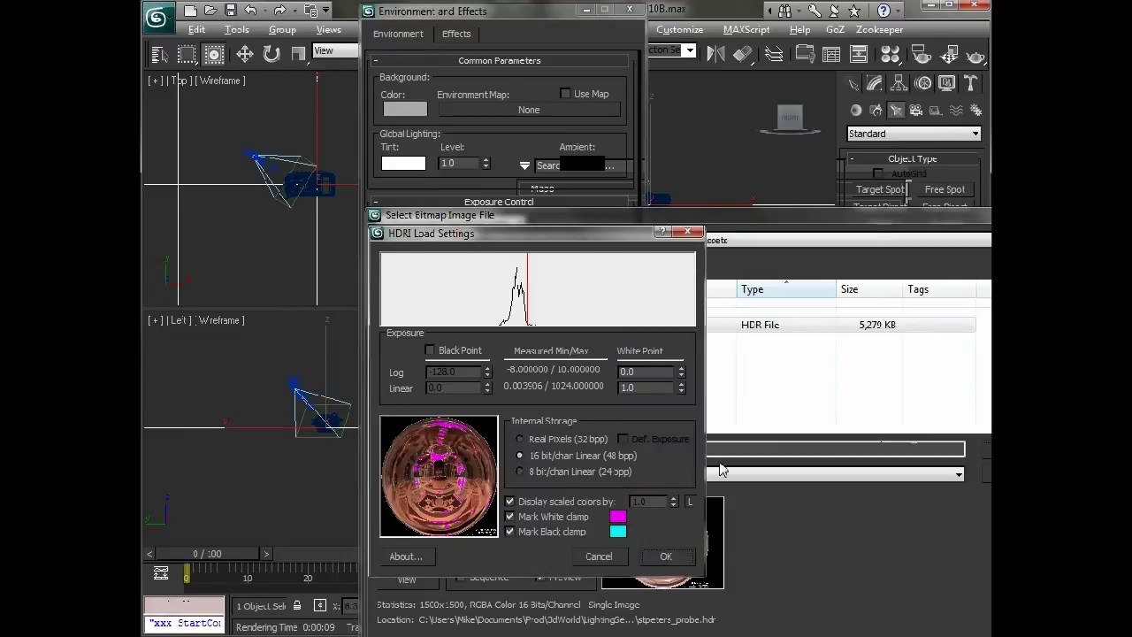
left_click(666, 556)
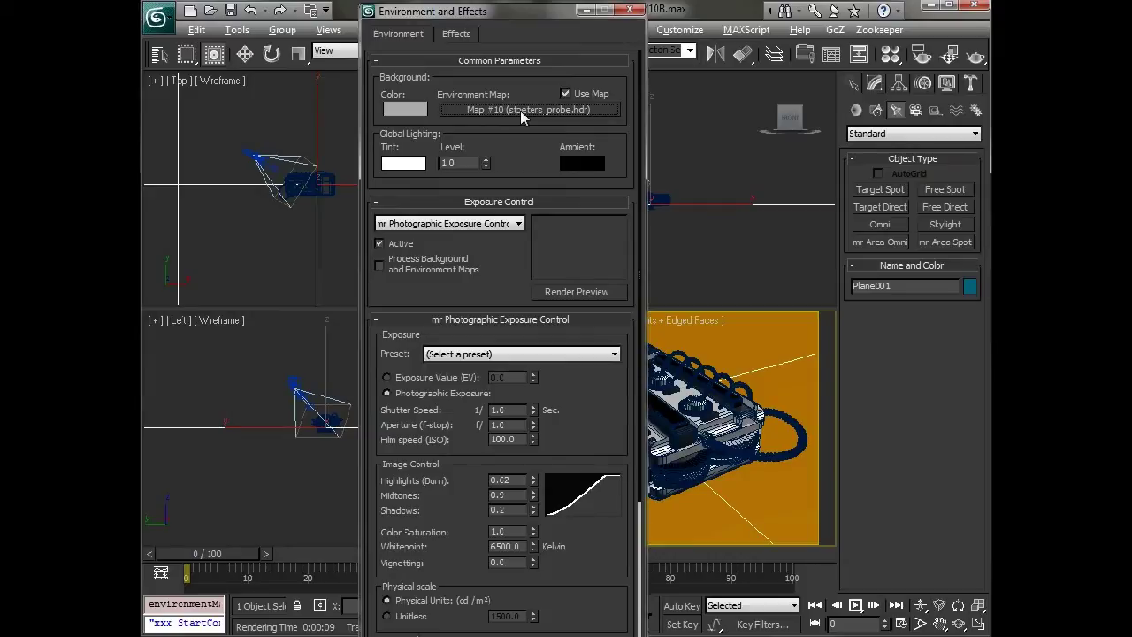
Instance Map #10 into a Material Editor sample slot and set its mapping to Spherical Environment.
key("m")
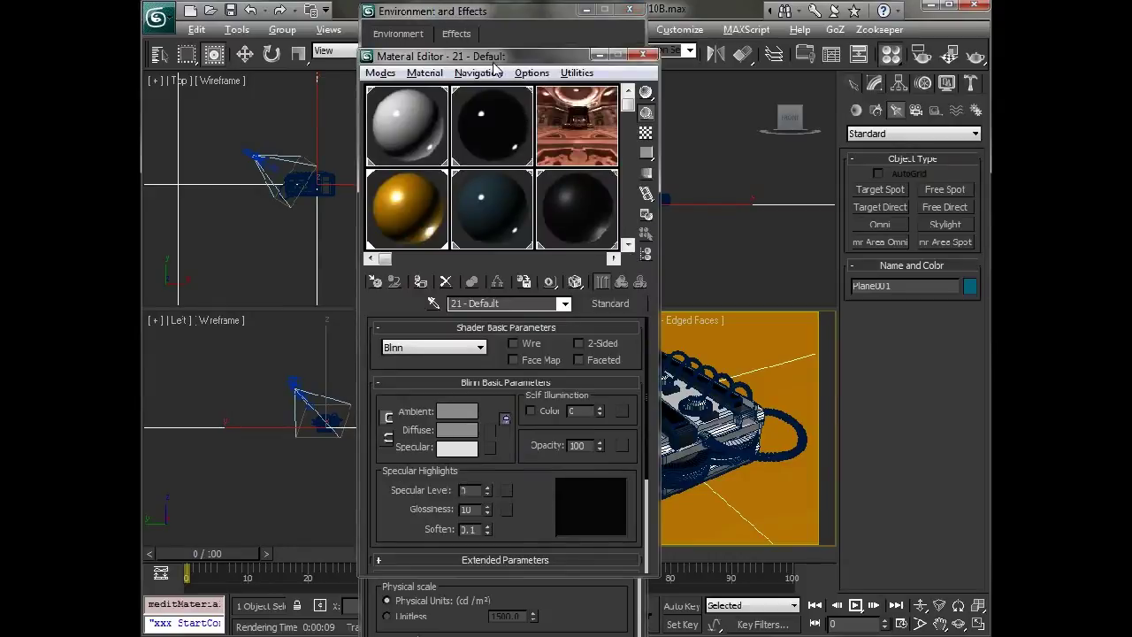
left_click_drag(482, 62, 680, 89)
left_click_drag(513, 111, 776, 147)
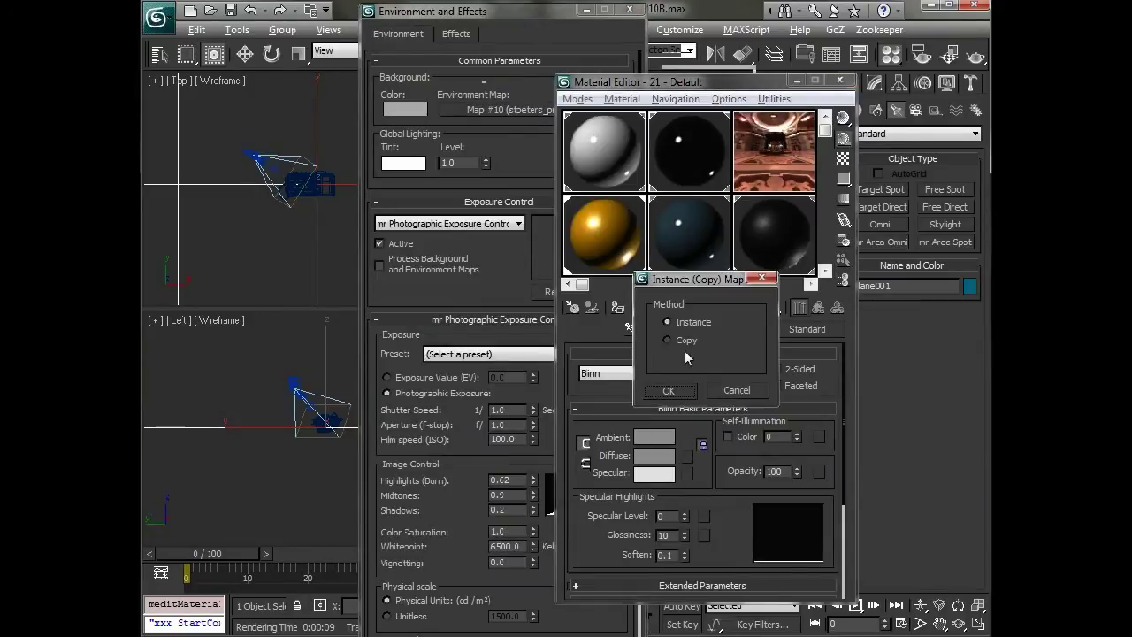
left_click(670, 390)
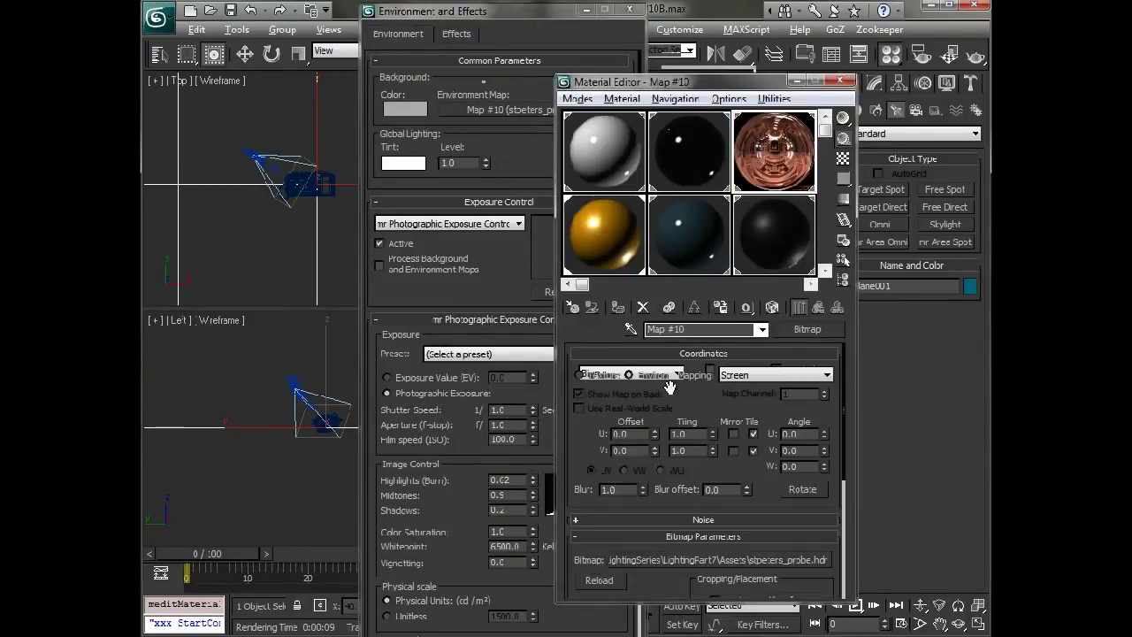
left_click(762, 380)
left_click(763, 390)
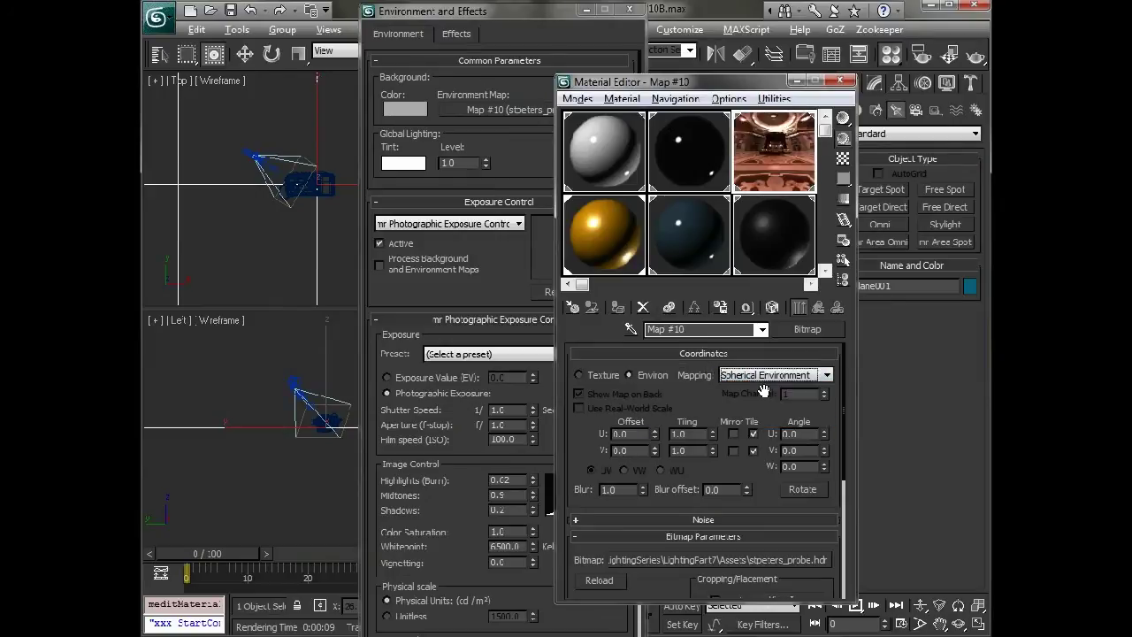
left_click(840, 80)
left_click(628, 10)
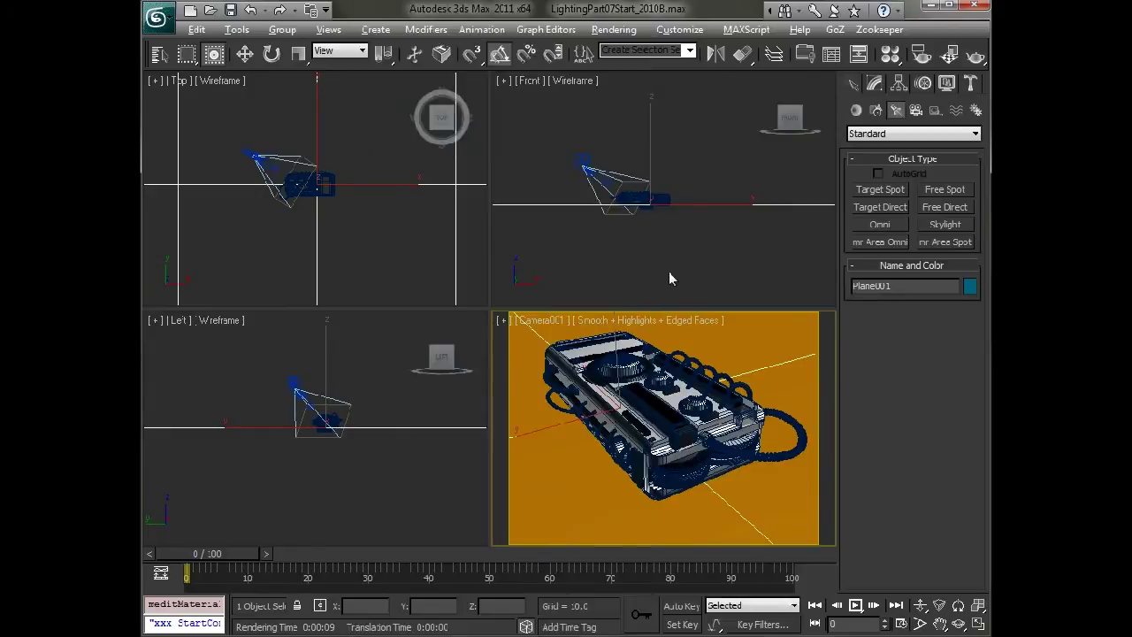
right_click(698, 343)
left_click(976, 55)
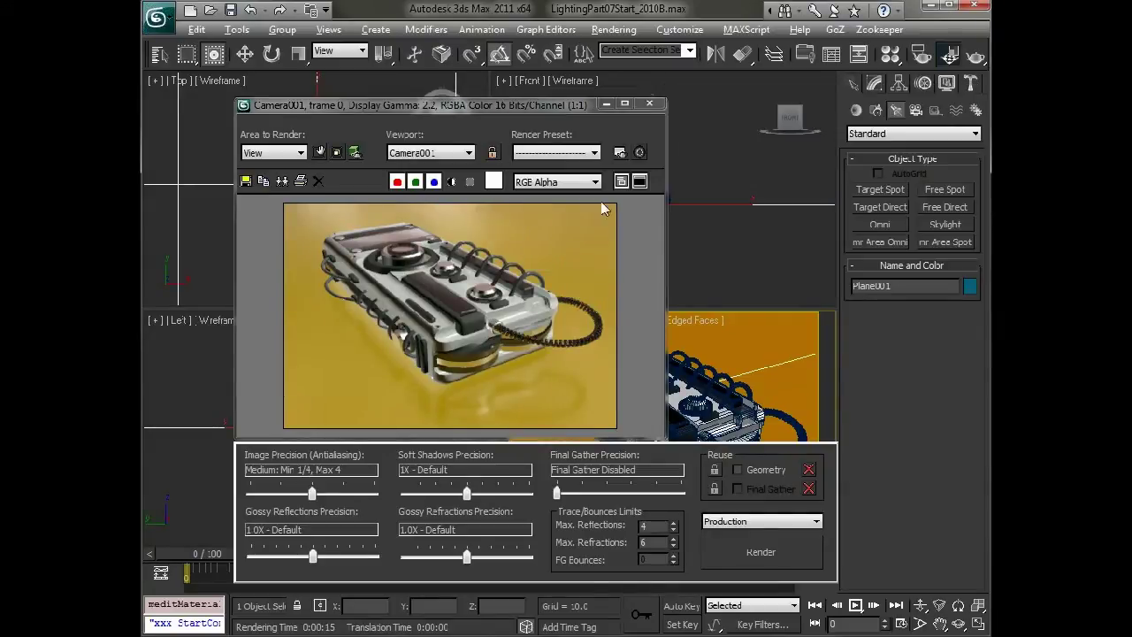
Create a Sky001 skylight in the Top view.
left_click(649, 103)
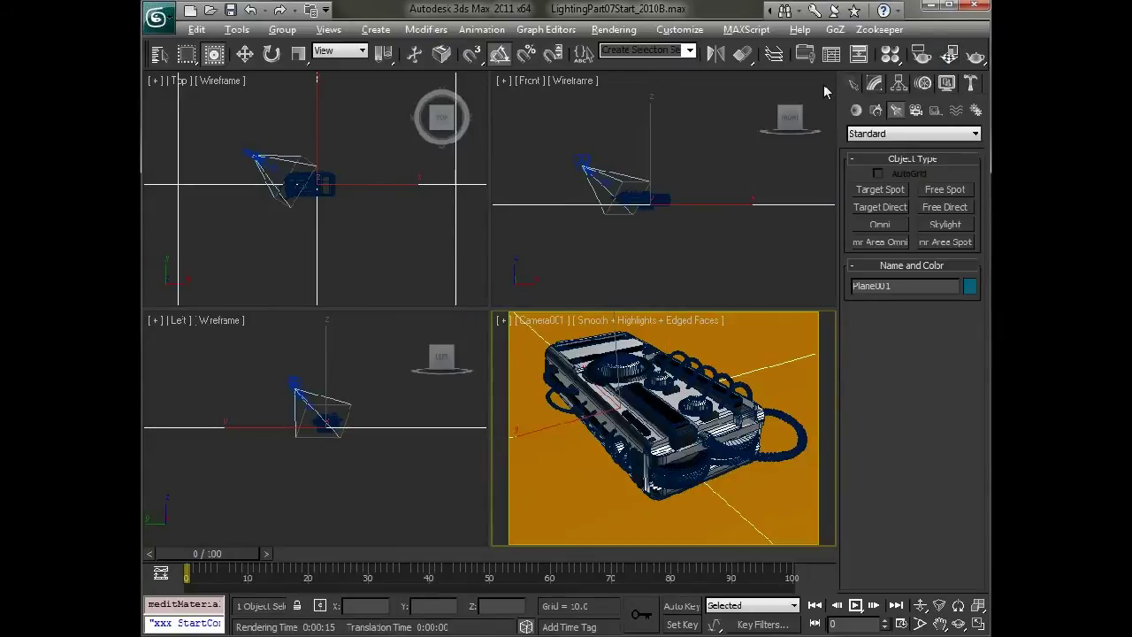
left_click(943, 226)
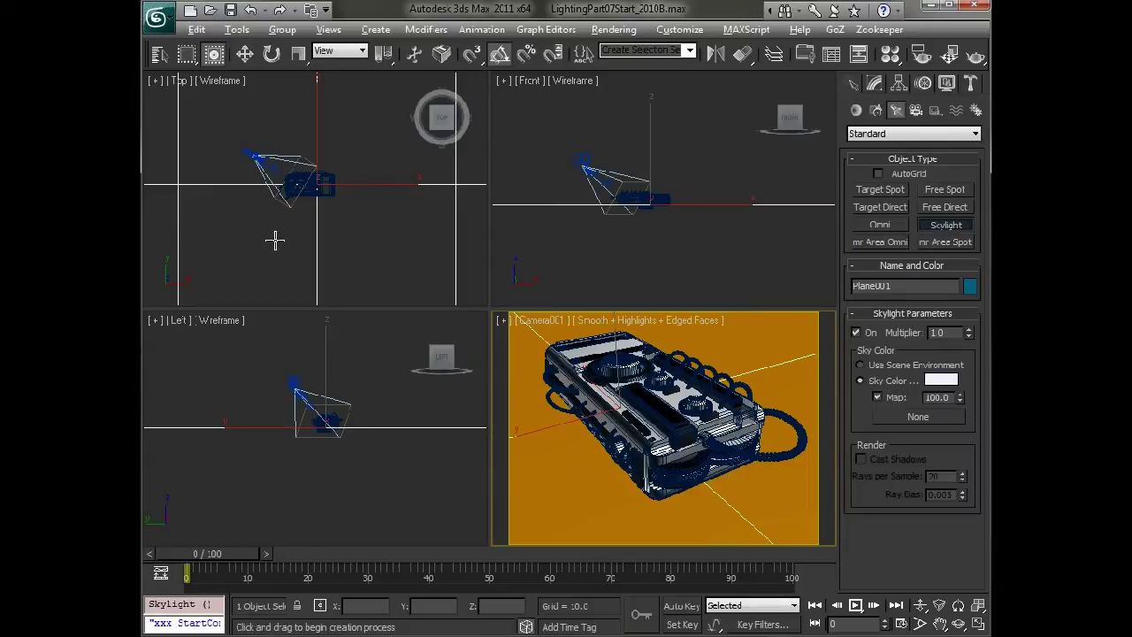
mouse_move(351, 212)
left_mouse_down()
mouse_move(362, 189)
mouse_move(365, 214)
left_mouse_up()
right_click(364, 183)
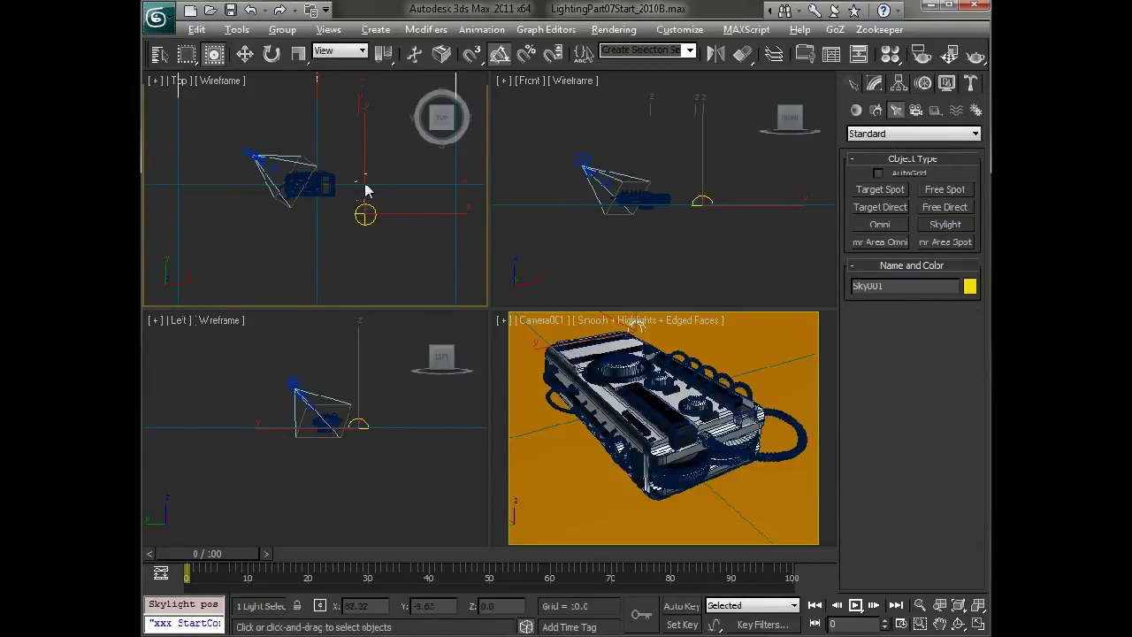
Set the skylight's sky color to Use Scene Environment and activate the Camera001 viewport.
right_click(746, 169)
right_click(708, 205)
left_click(699, 195)
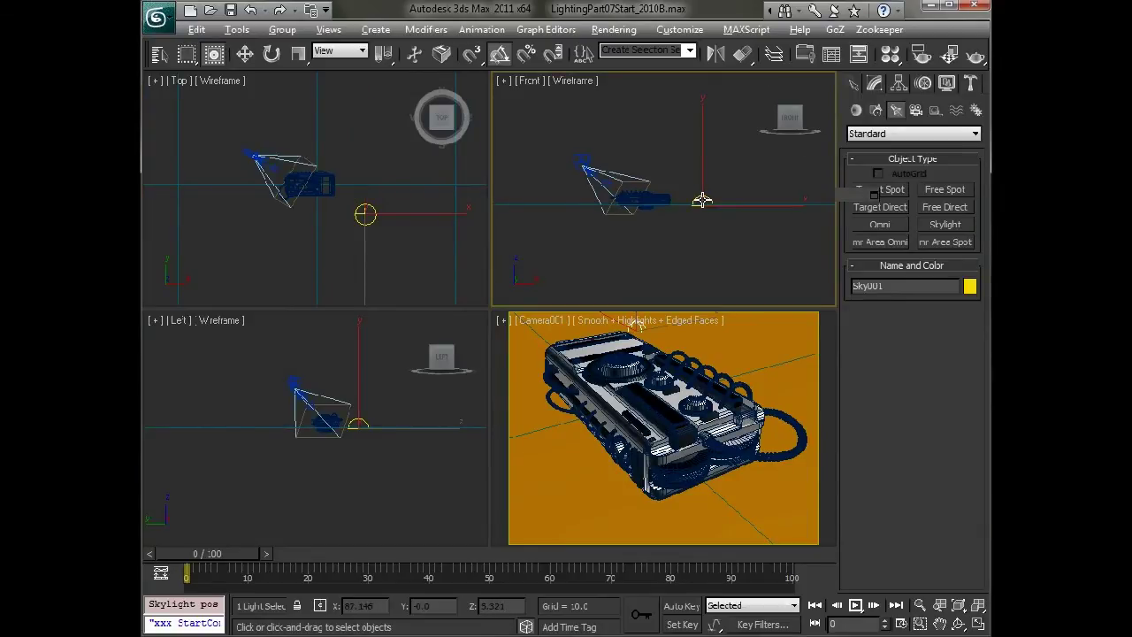
left_click(875, 85)
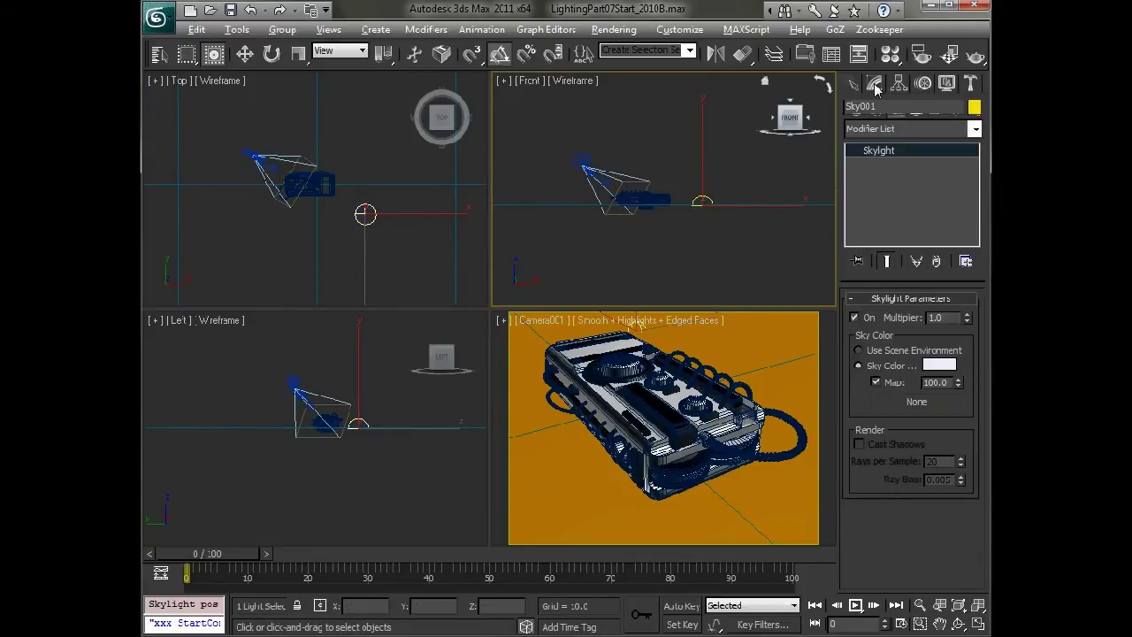
left_click(885, 352)
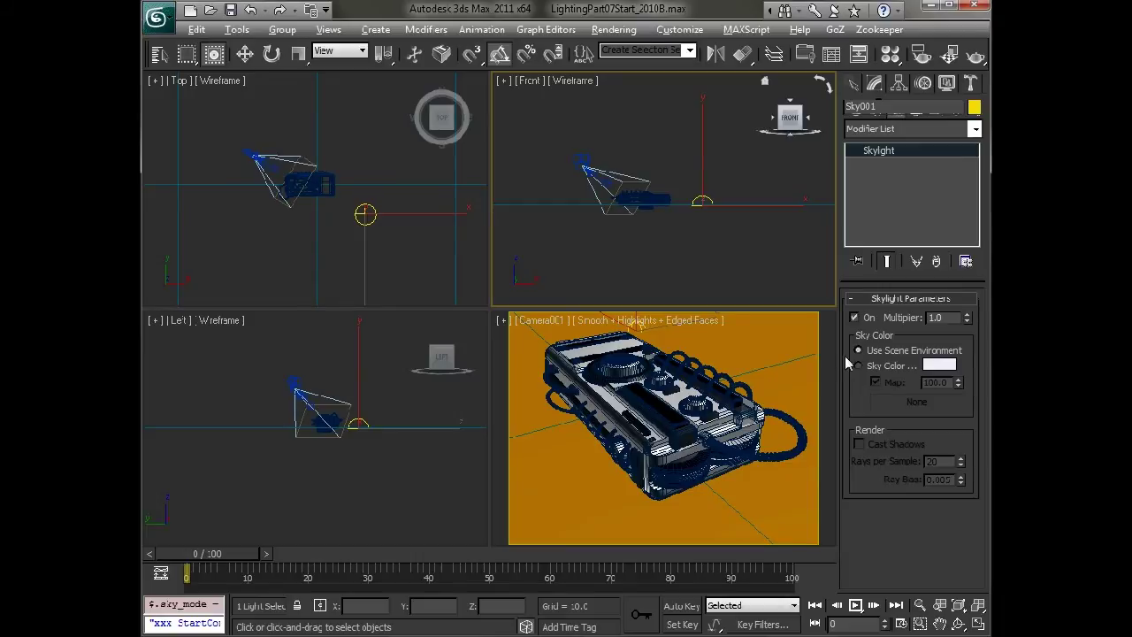
right_click(761, 350)
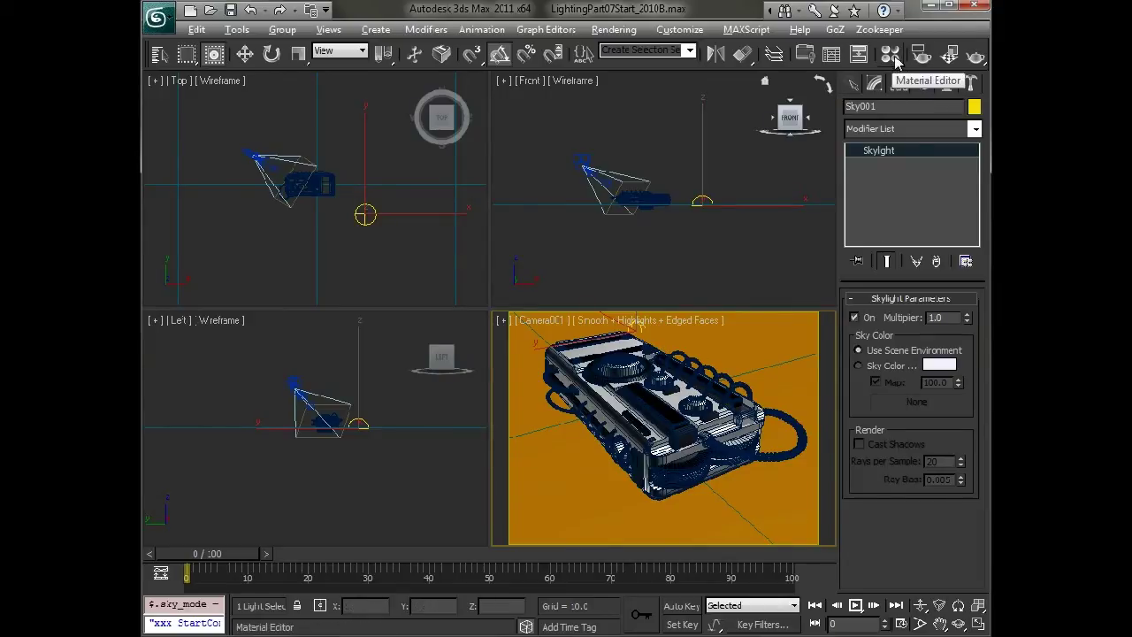
Enable Final Gather on Render Setup's Indirect Illumination tab, keeping the Draft preset.
left_click(922, 56)
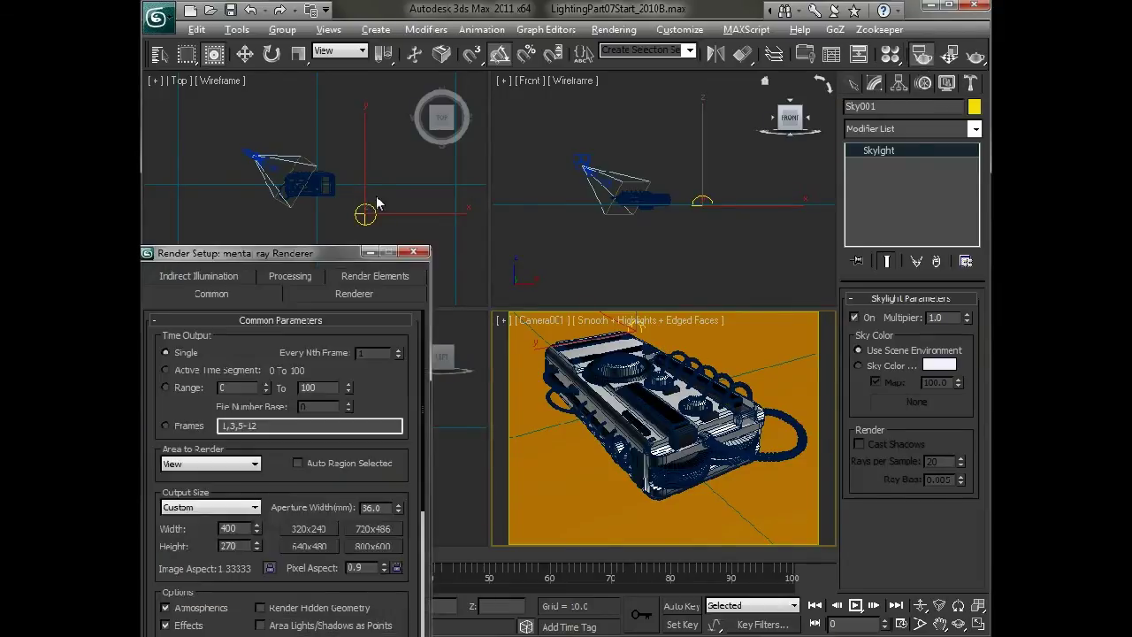
left_click_drag(302, 254, 406, 106)
left_click(333, 129)
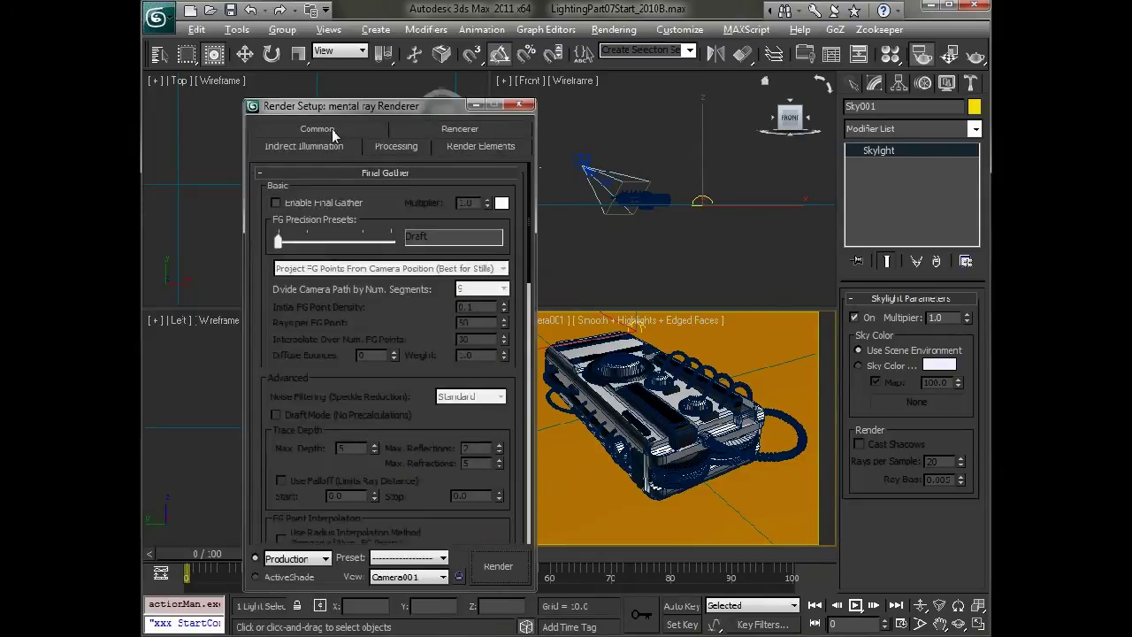
left_click(300, 206)
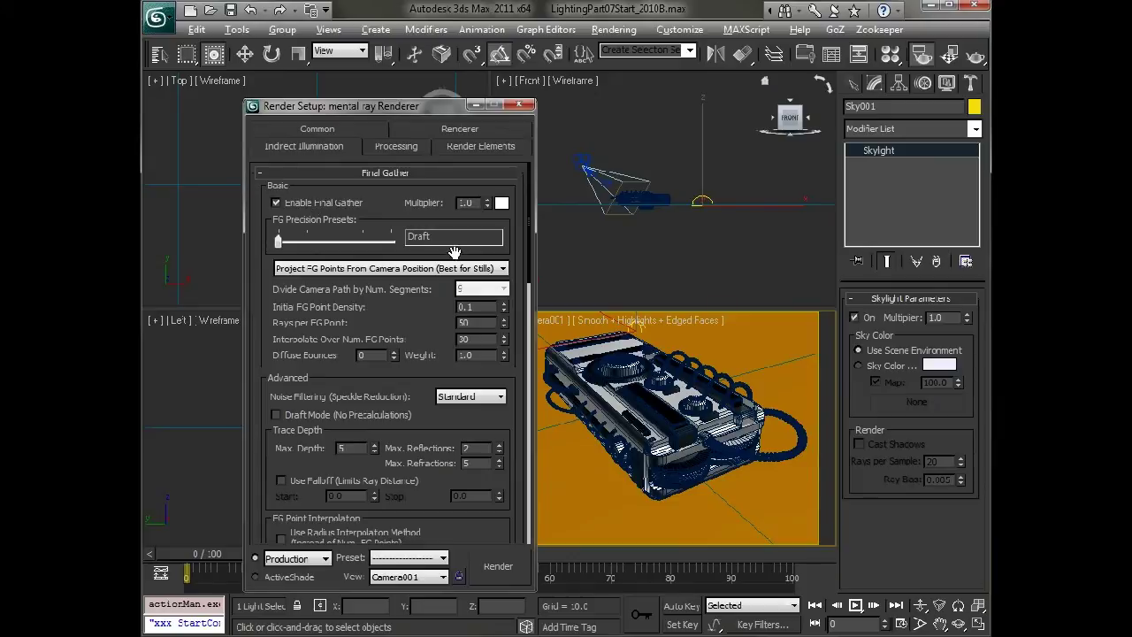
Render the Camera001 view with Final Gather and the HDR skylight.
left_click(498, 566)
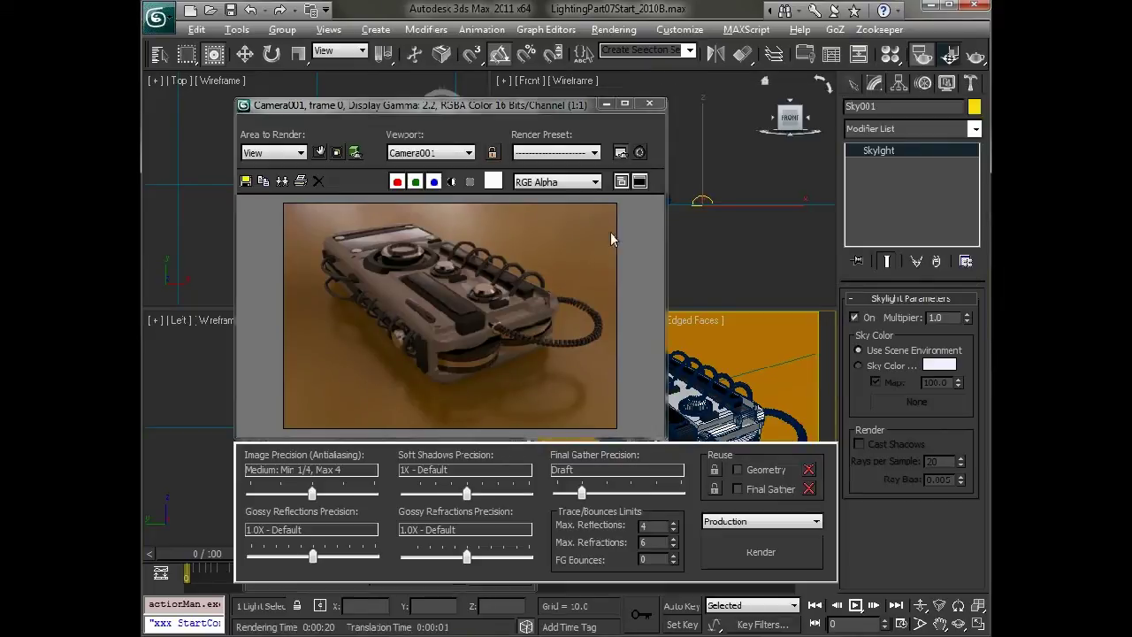
Set the Sky001 skylight multiplier to 2.0.
left_click(703, 196)
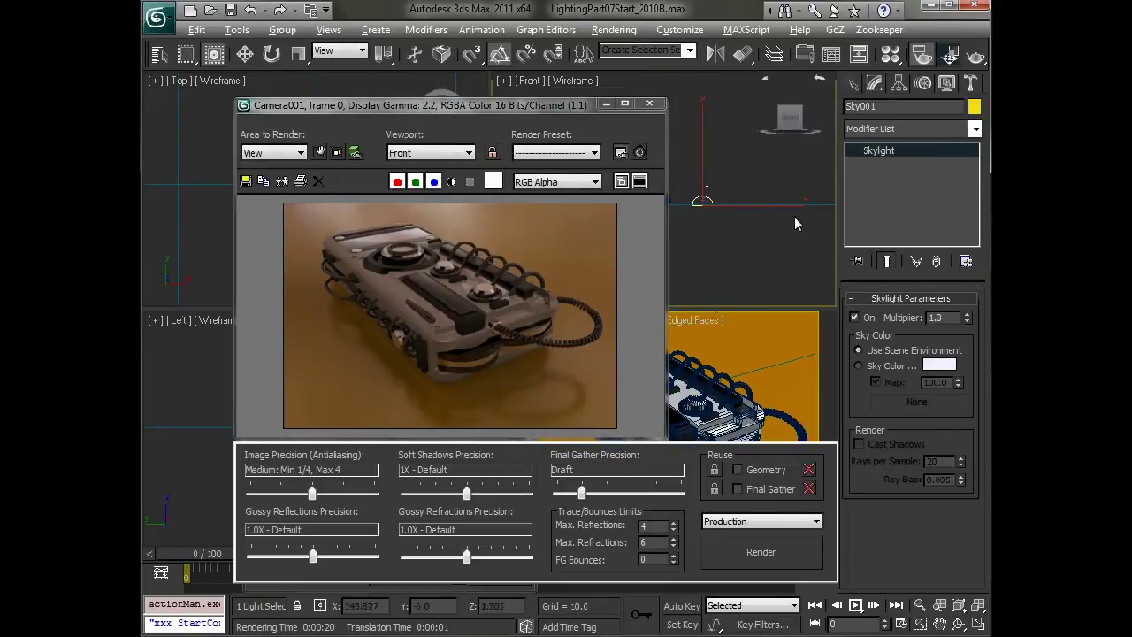
double_click(941, 317)
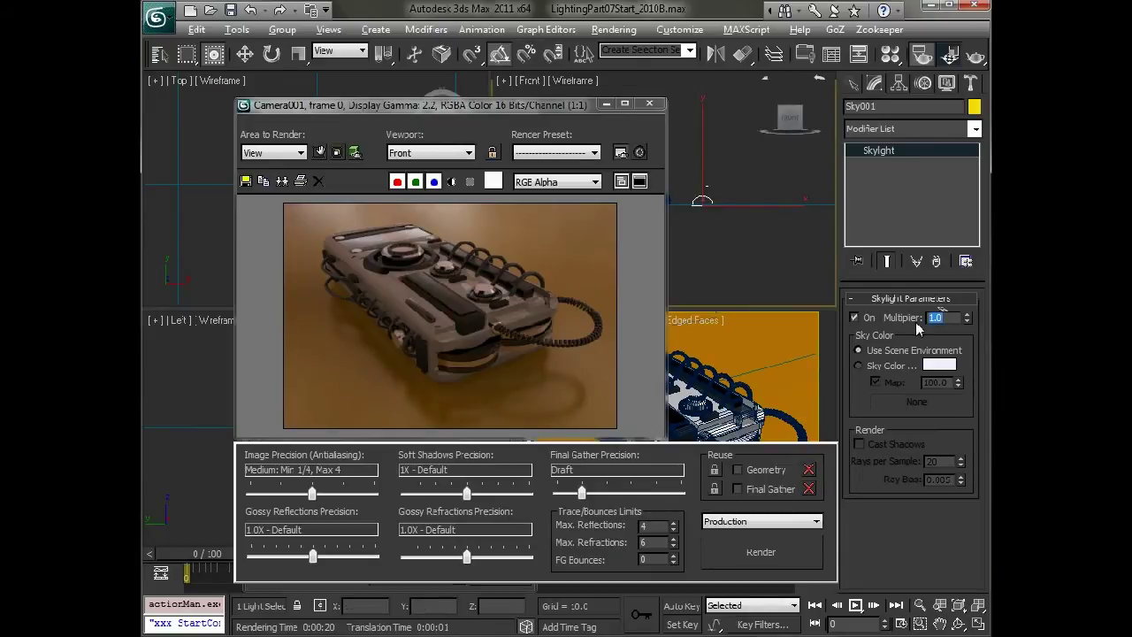
type("2")
key("Return")
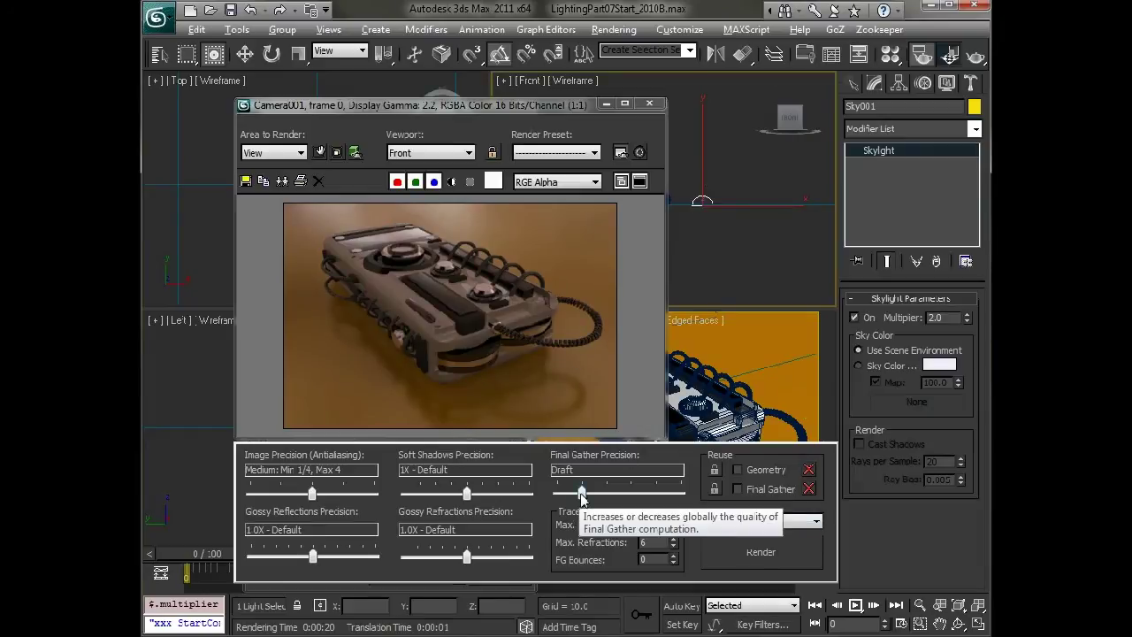
Raise Final Gather precision from Draft to Low and re-render the camera view.
mouse_move(581, 495)
left_mouse_down()
mouse_move(597, 498)
mouse_move(581, 497)
left_mouse_up()
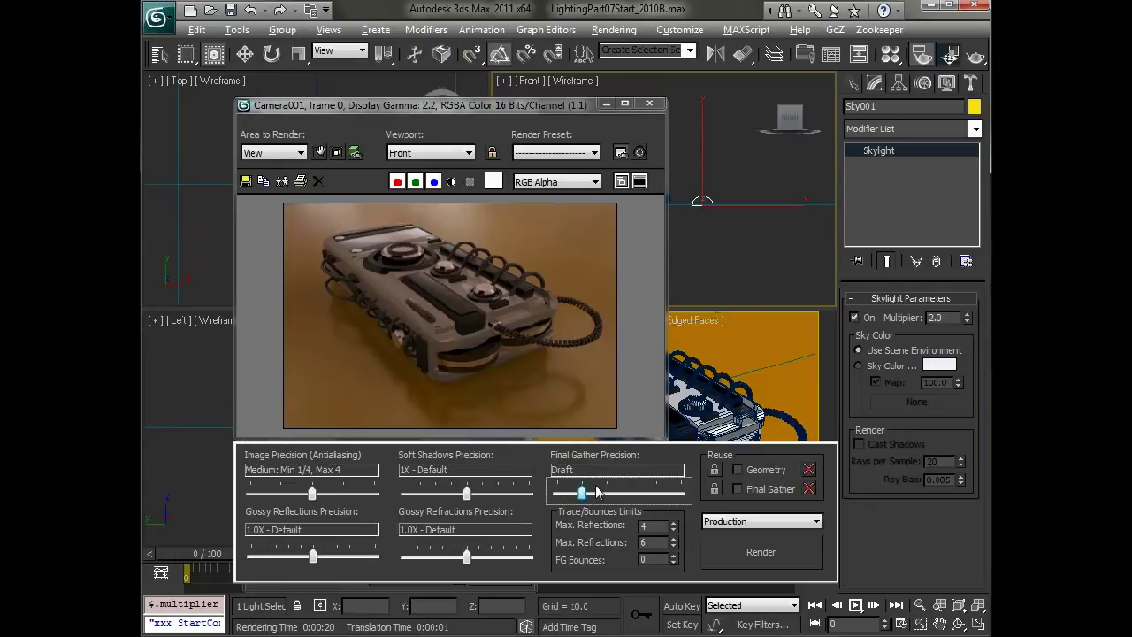
left_click_drag(582, 496, 601, 497)
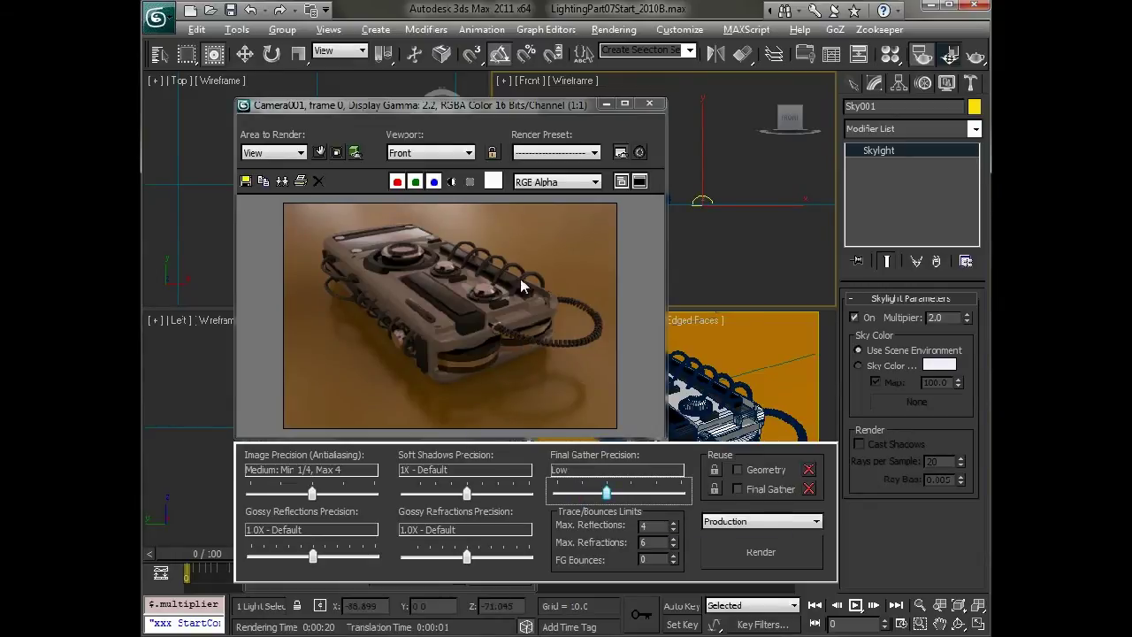
left_click(974, 58)
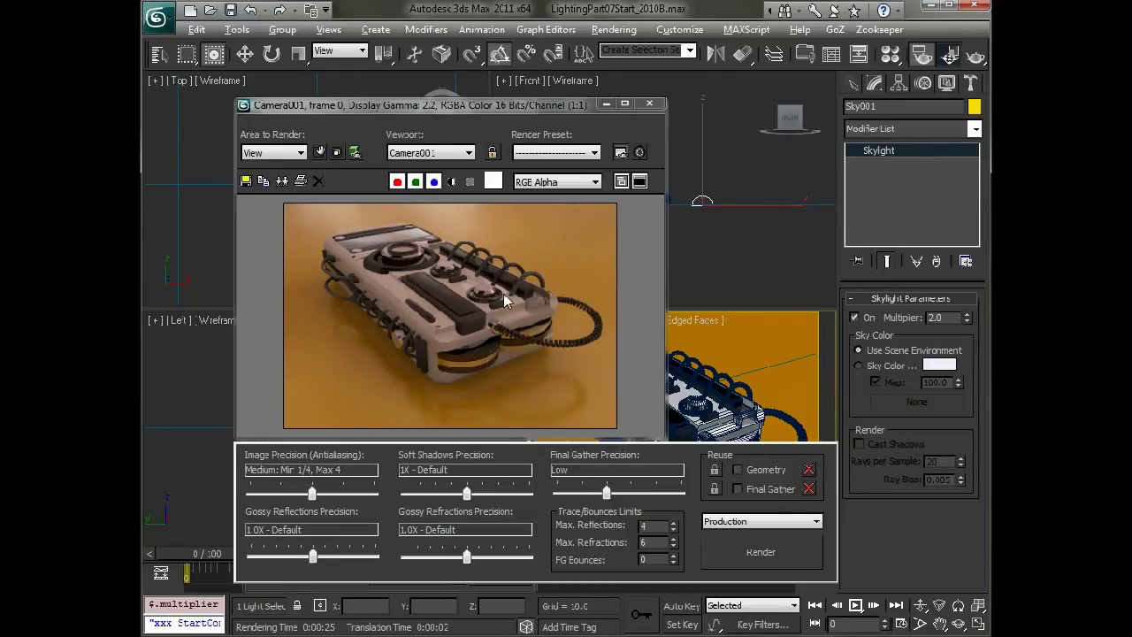
left_click(648, 105)
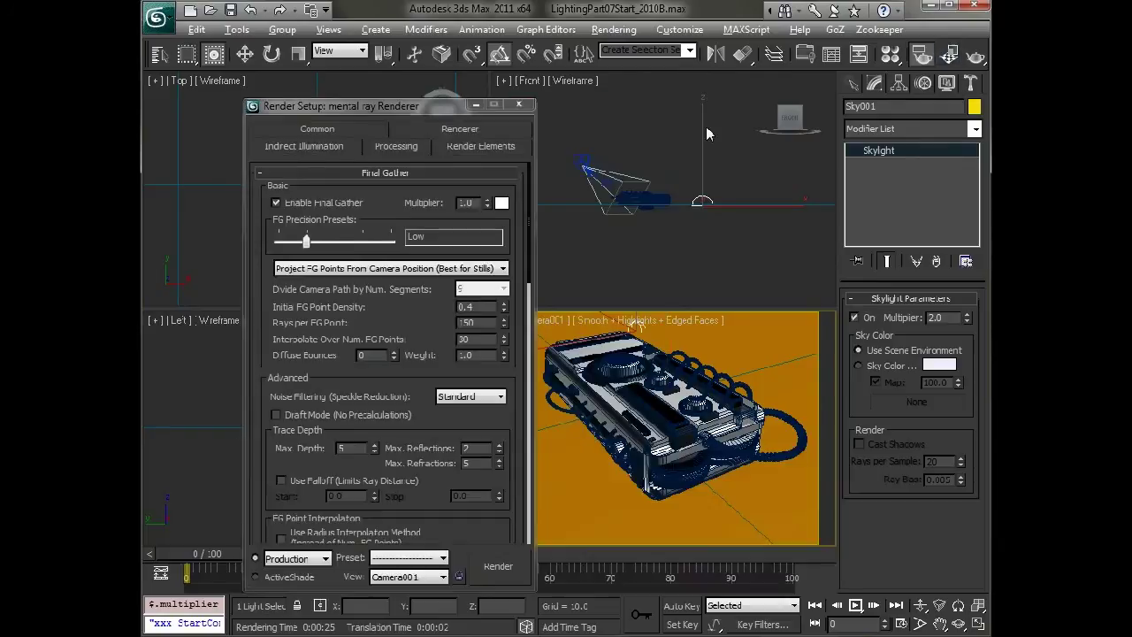
Enable Material Override on the Processing tab and render Camera001 as a uniform clay model.
left_click(406, 152)
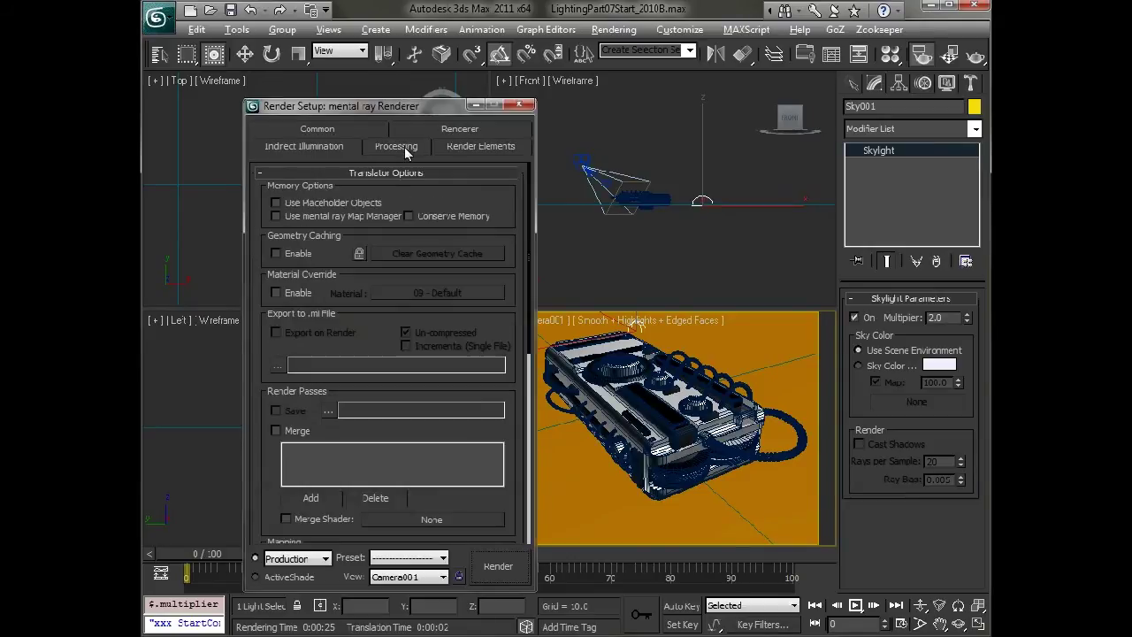
left_click(459, 131)
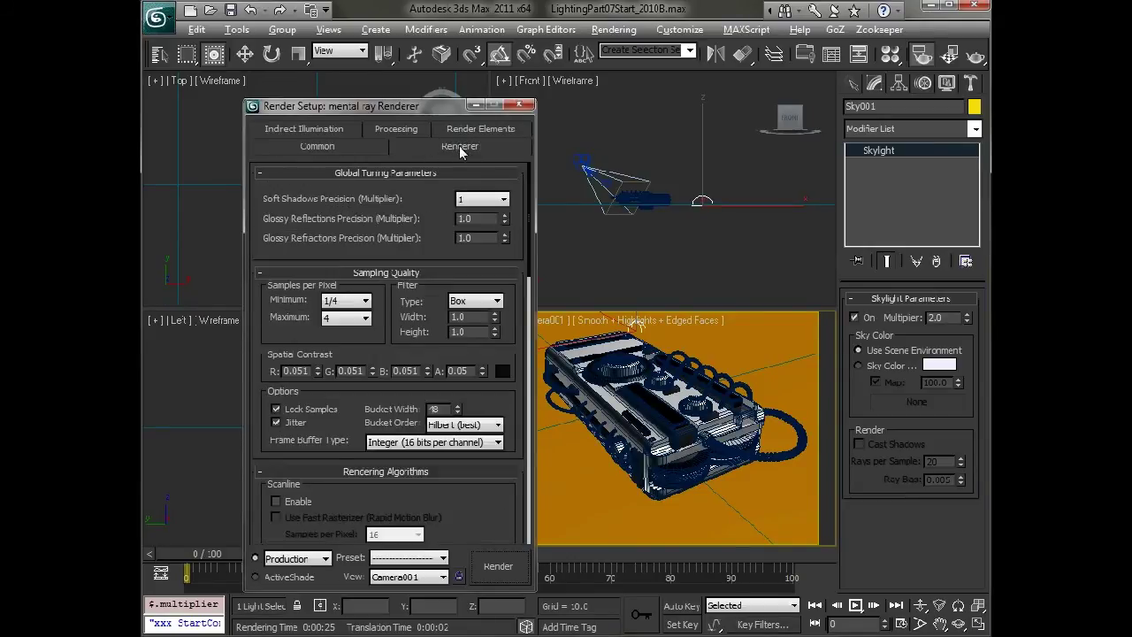
left_click(401, 131)
left_click(277, 292)
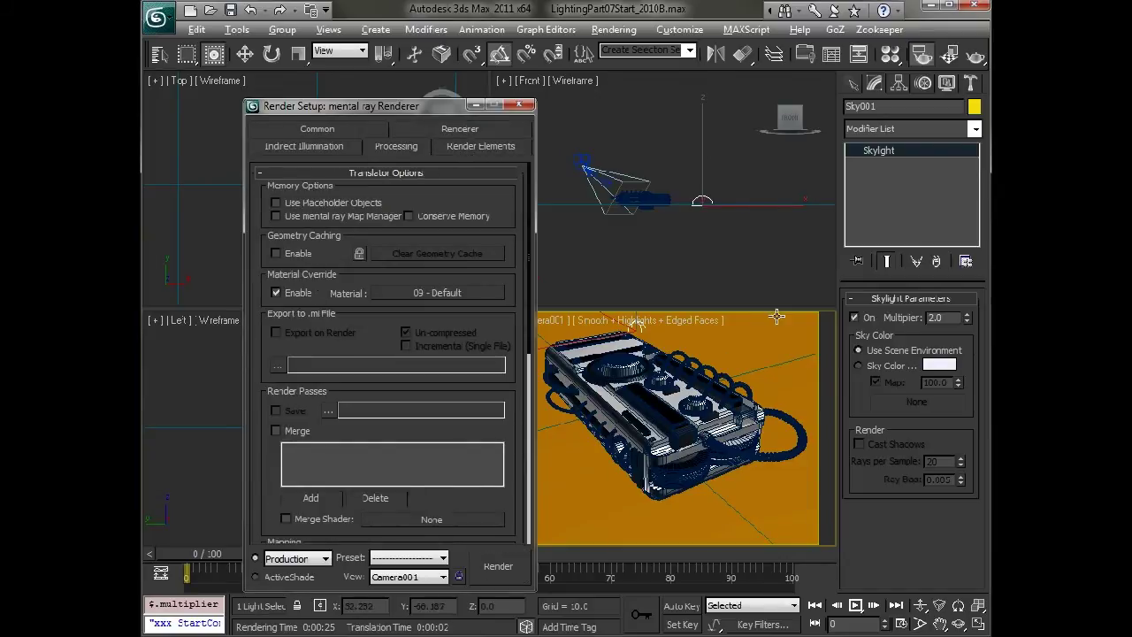
left_click(975, 55)
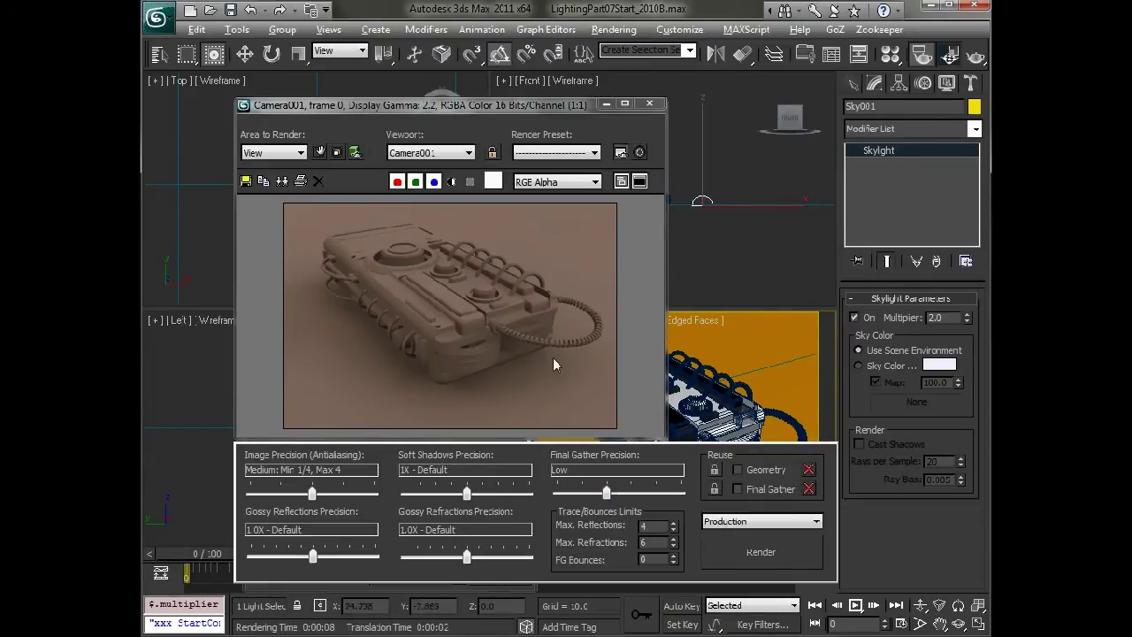
Turn off the material override and create a target direct light aimed at the gadget in Front view.
left_click(648, 104)
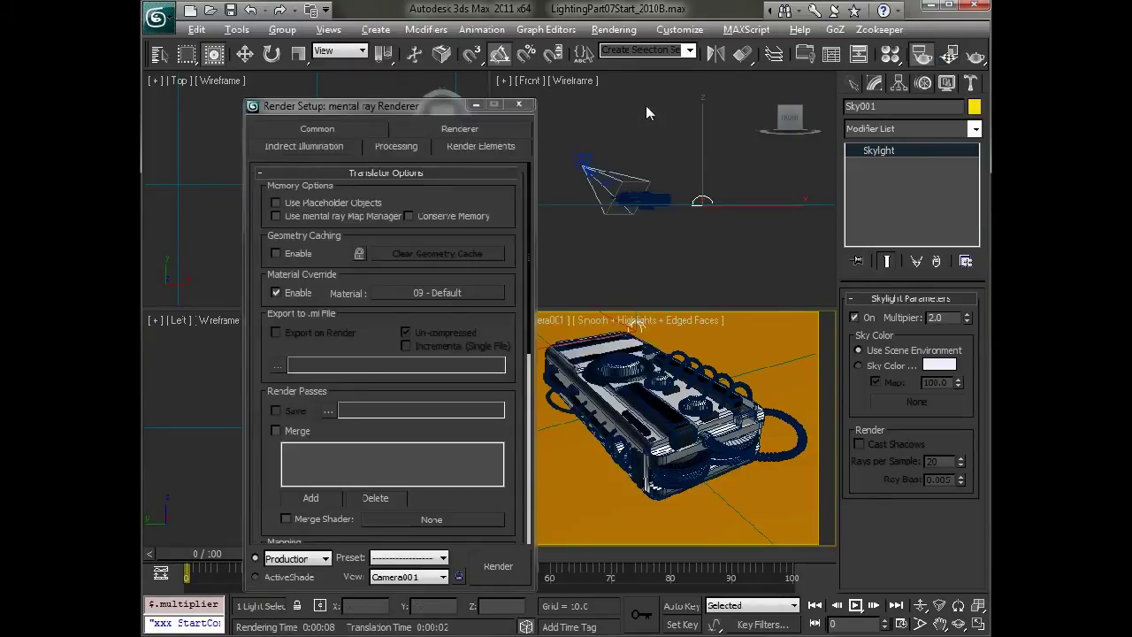
left_click(303, 292)
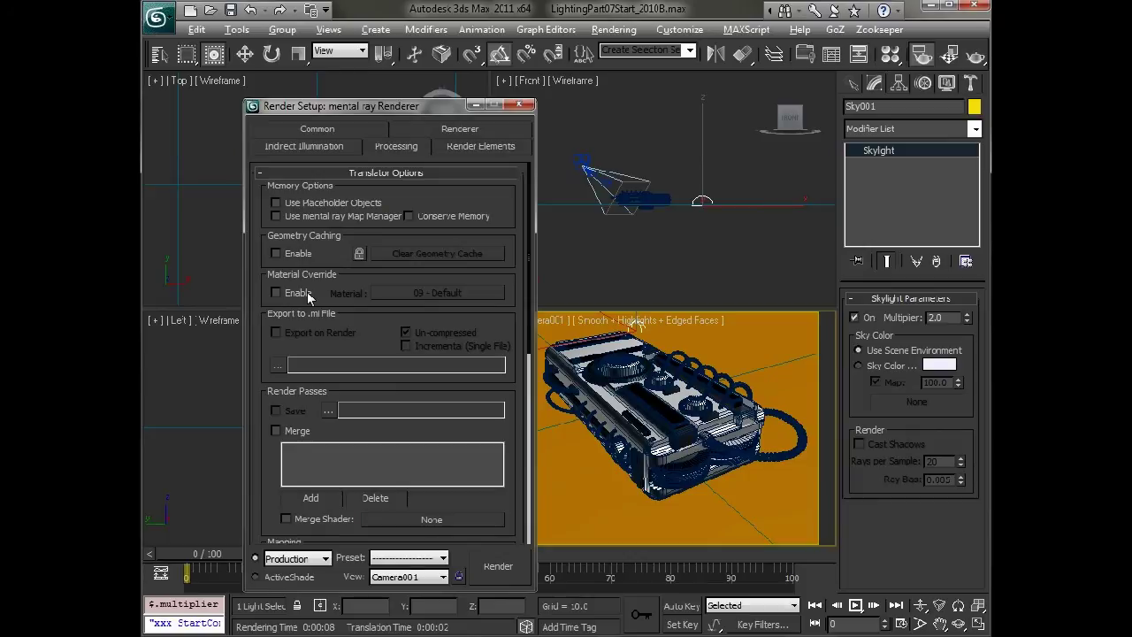
left_click(854, 82)
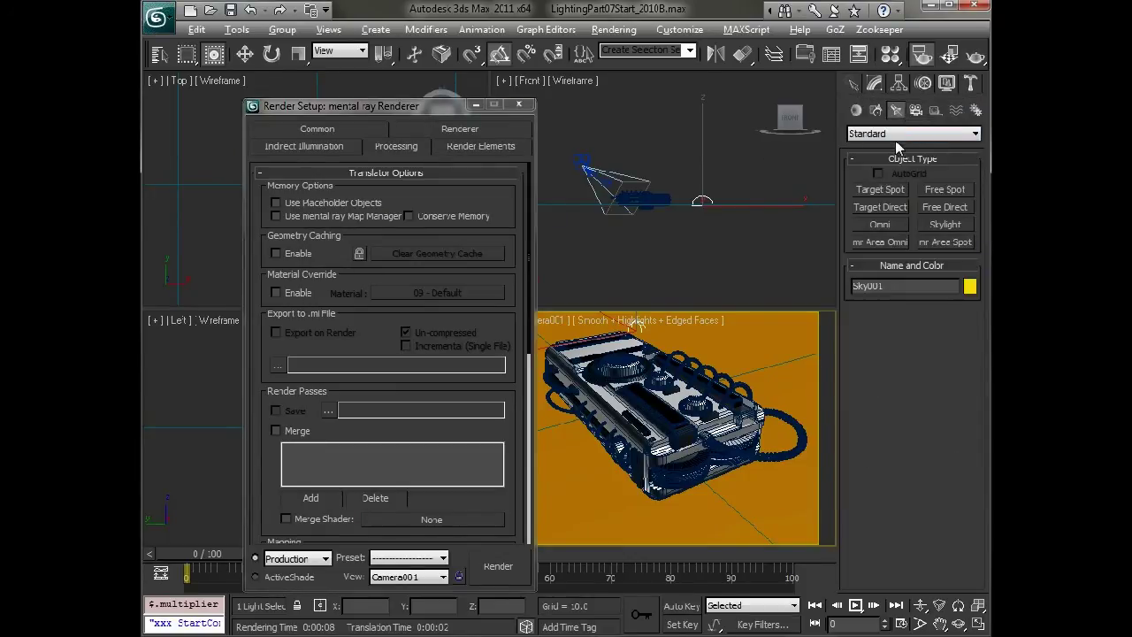
left_click(892, 206)
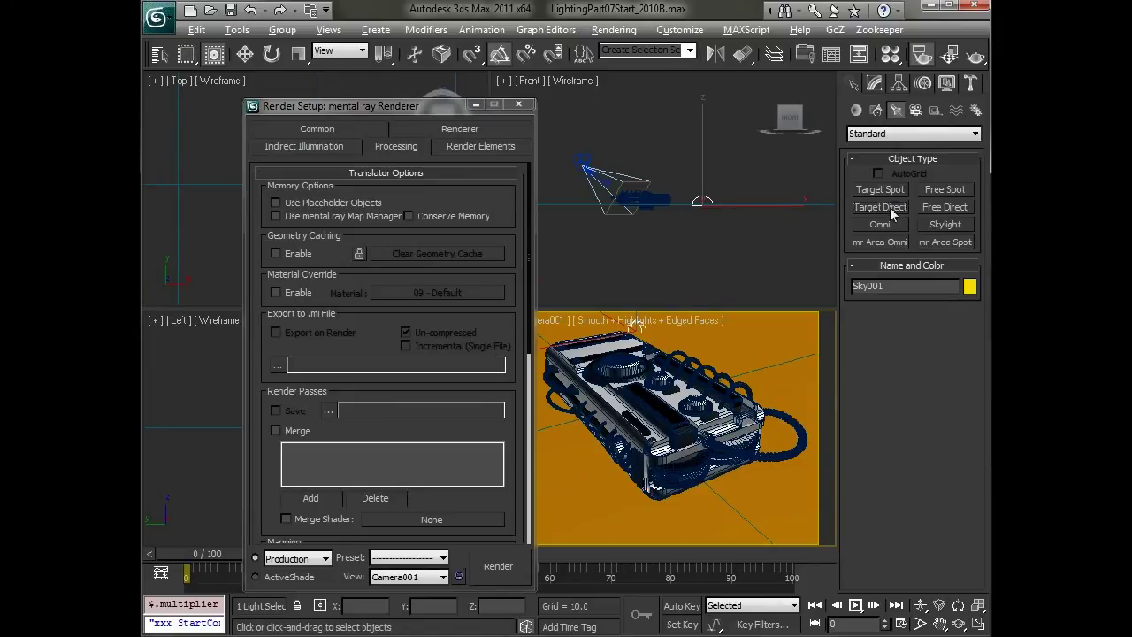
left_click_drag(689, 133, 688, 221)
key("alt+w")
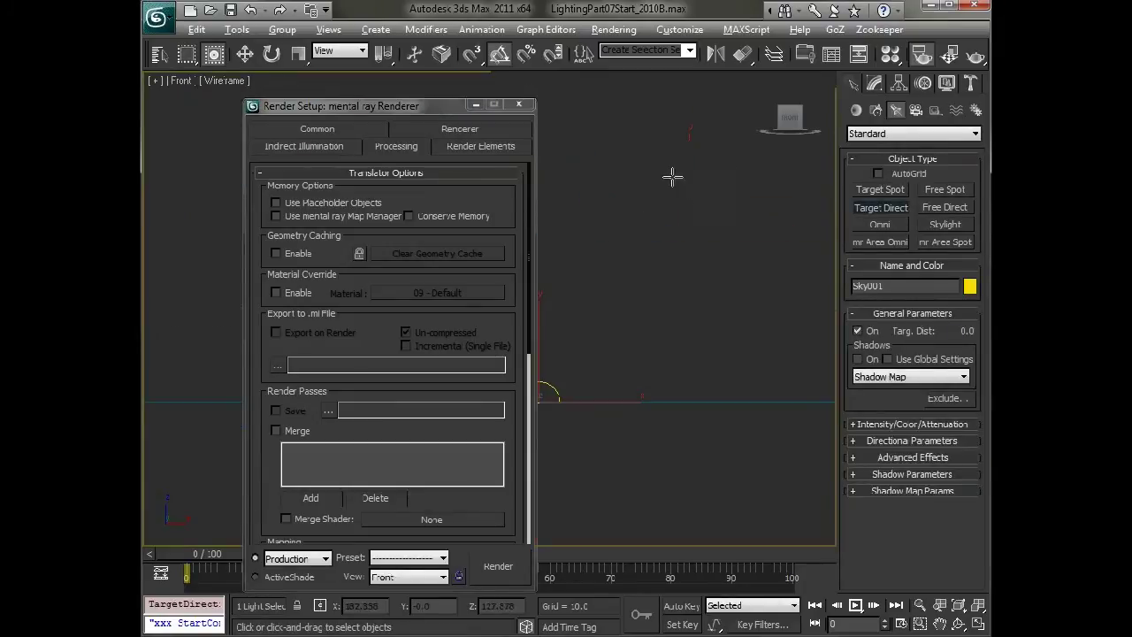
left_click(518, 104)
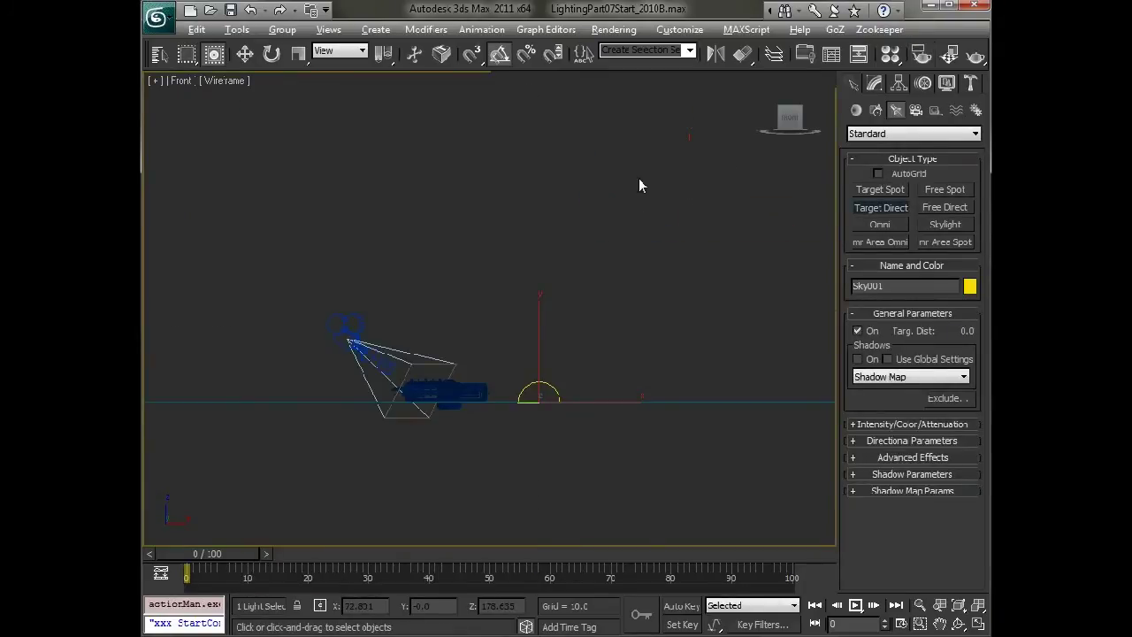
left_click_drag(662, 141, 457, 393)
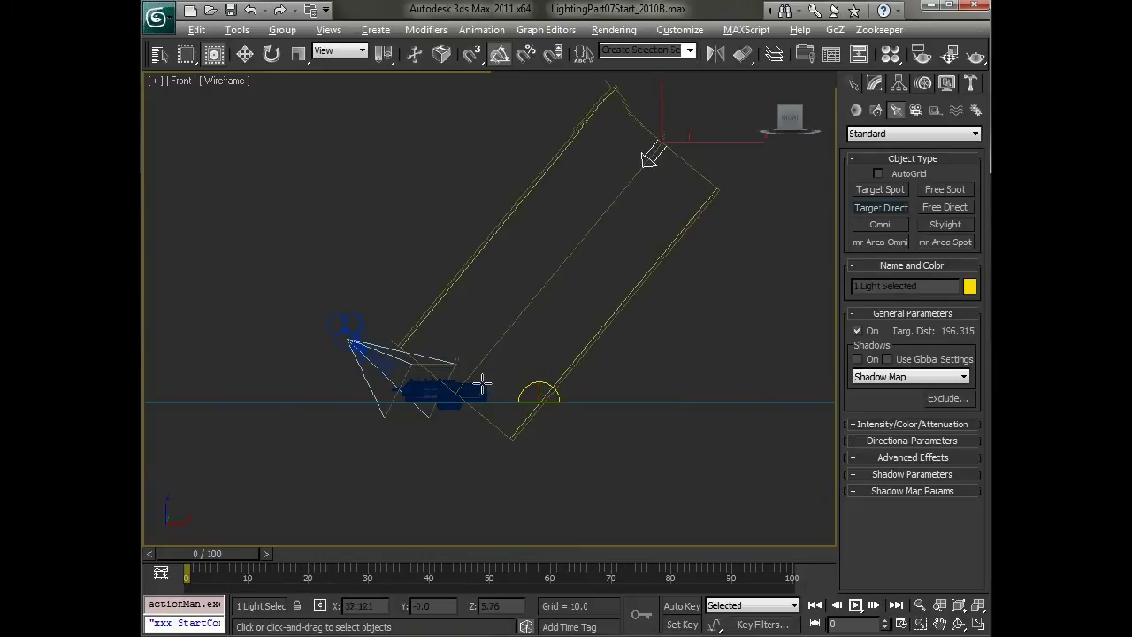
Widen the direct light's cone to hotspot 187 and falloff 306.
left_click(860, 424)
scroll(862, 460, "down", 2)
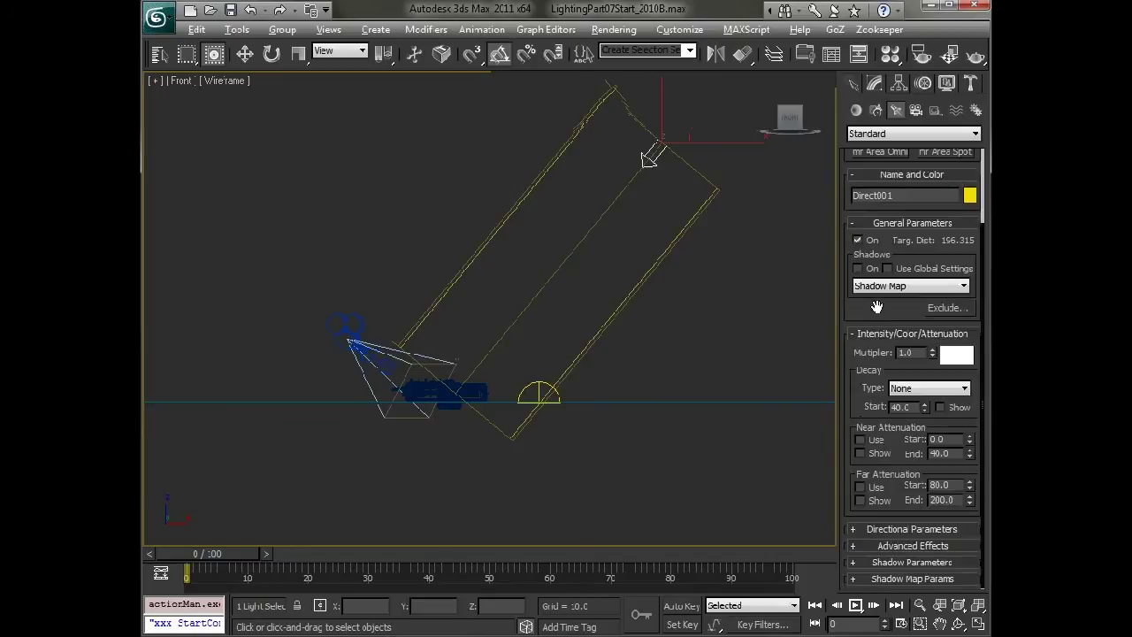
left_click(878, 528)
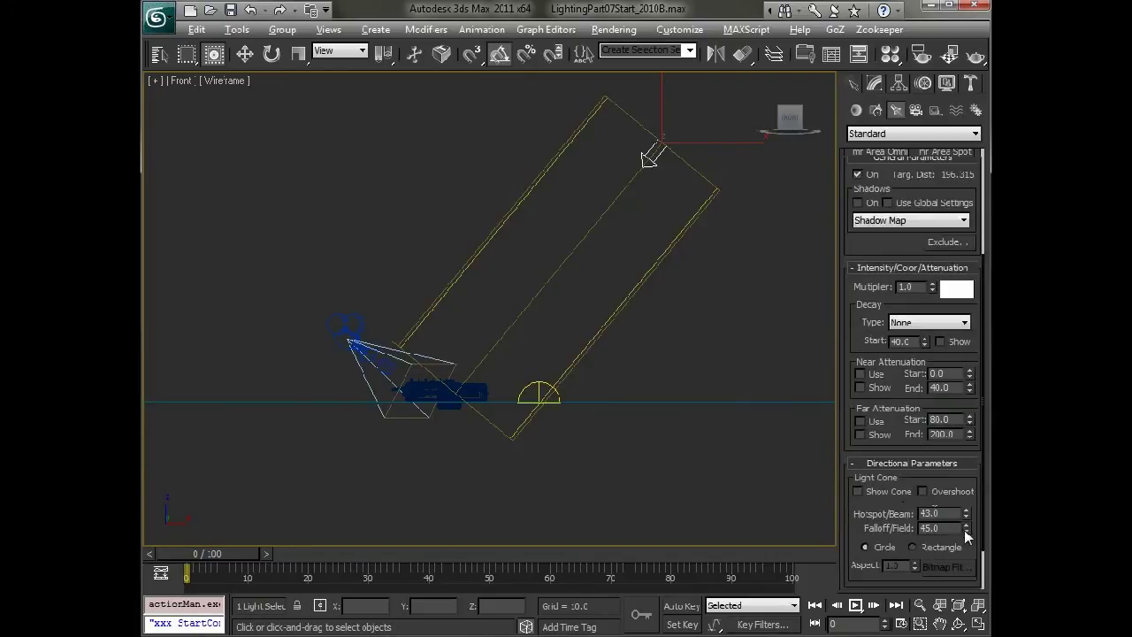
left_click_drag(965, 514, 963, 389)
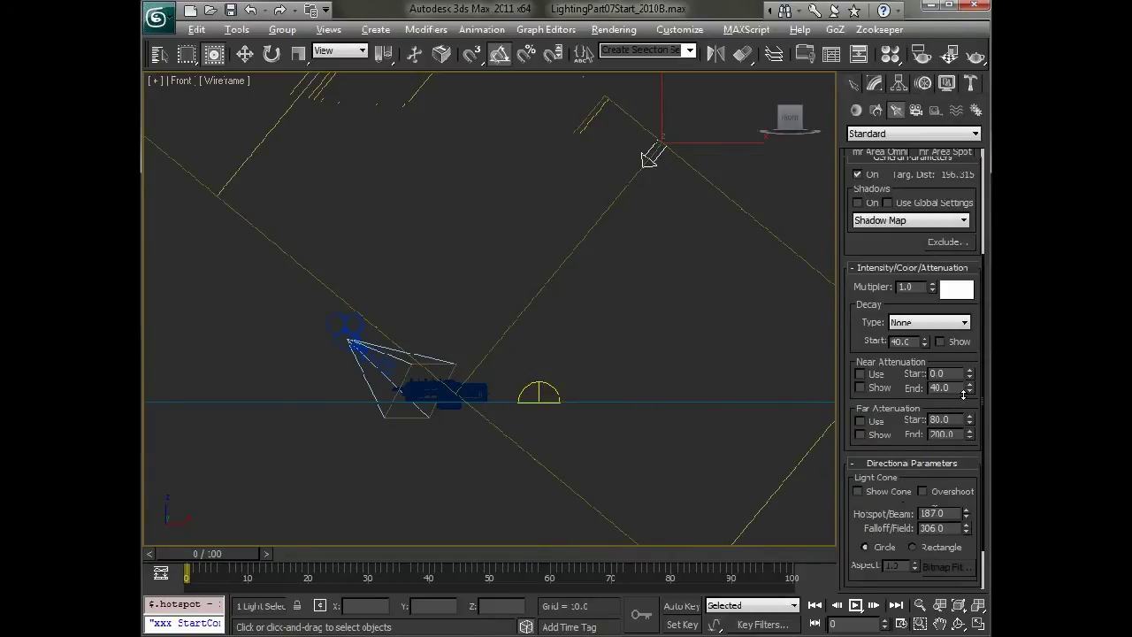
Turn on Ray Traced Shadows for the light and make the camera view active.
left_click(856, 202)
left_click(860, 221)
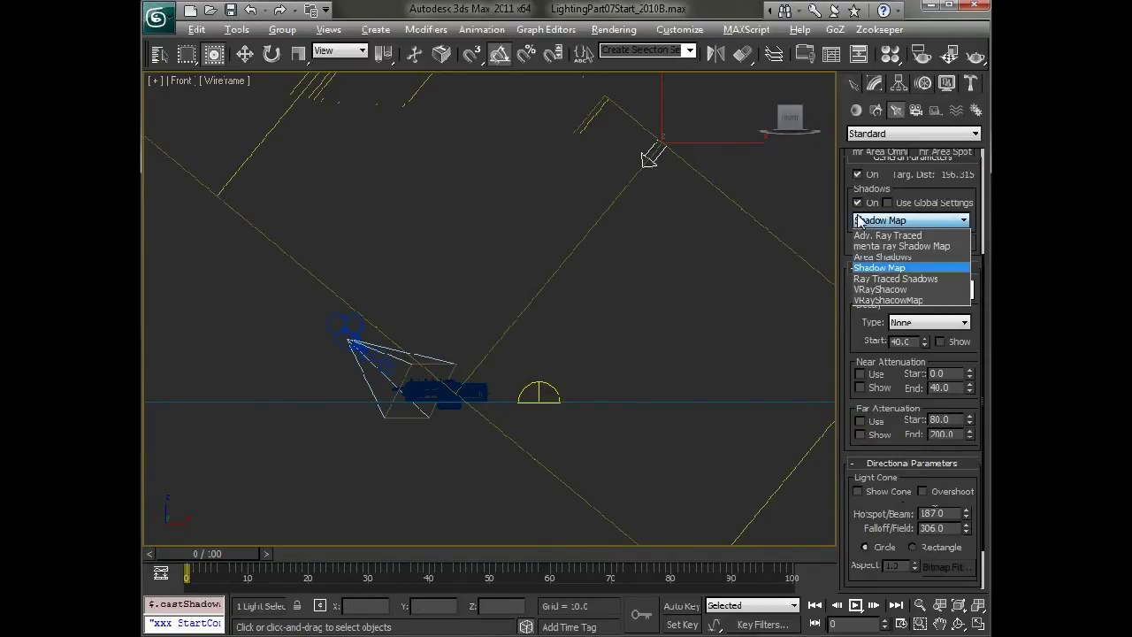
left_click(895, 279)
key("alt+w")
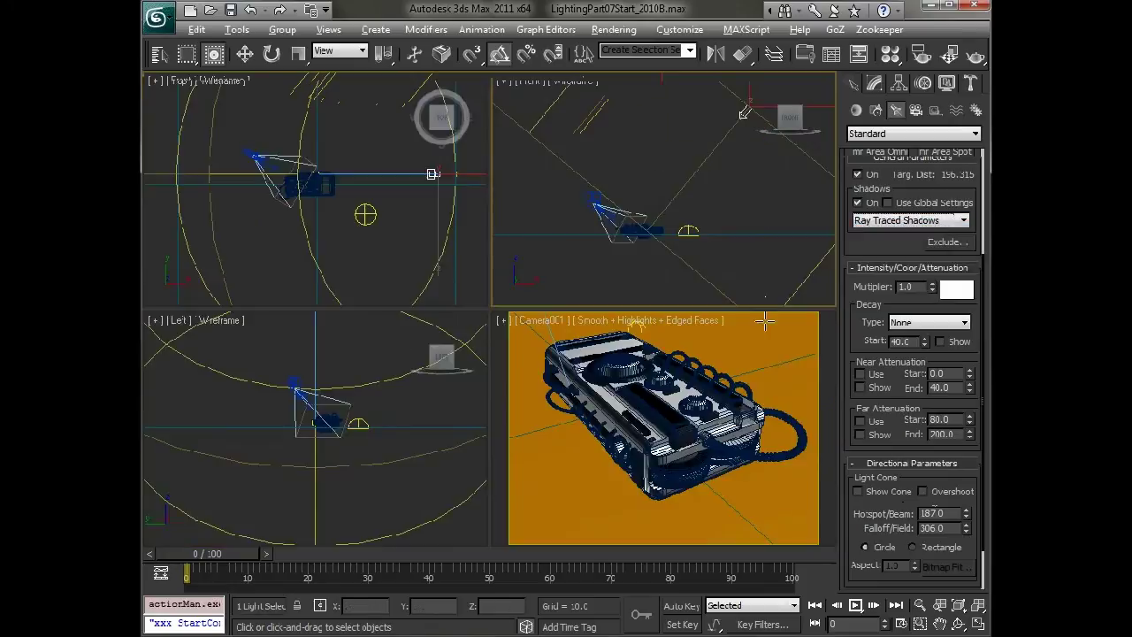
right_click(761, 357)
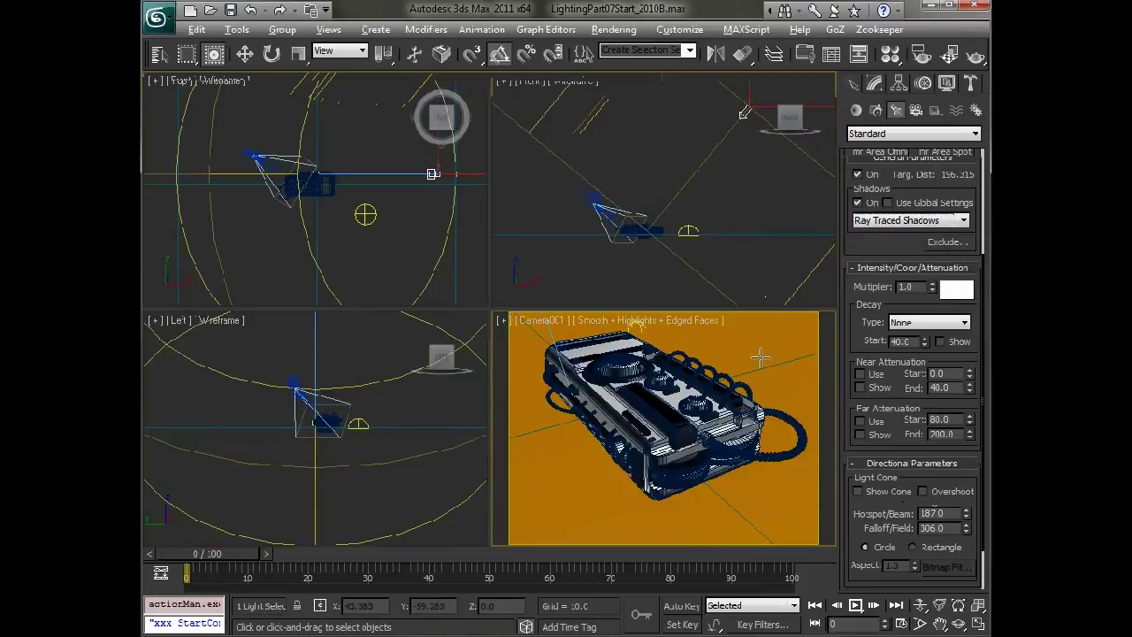
Render Camera001 to check the ray-traced shadows, then set the direct light multiplier to 0.5.
left_click(976, 55)
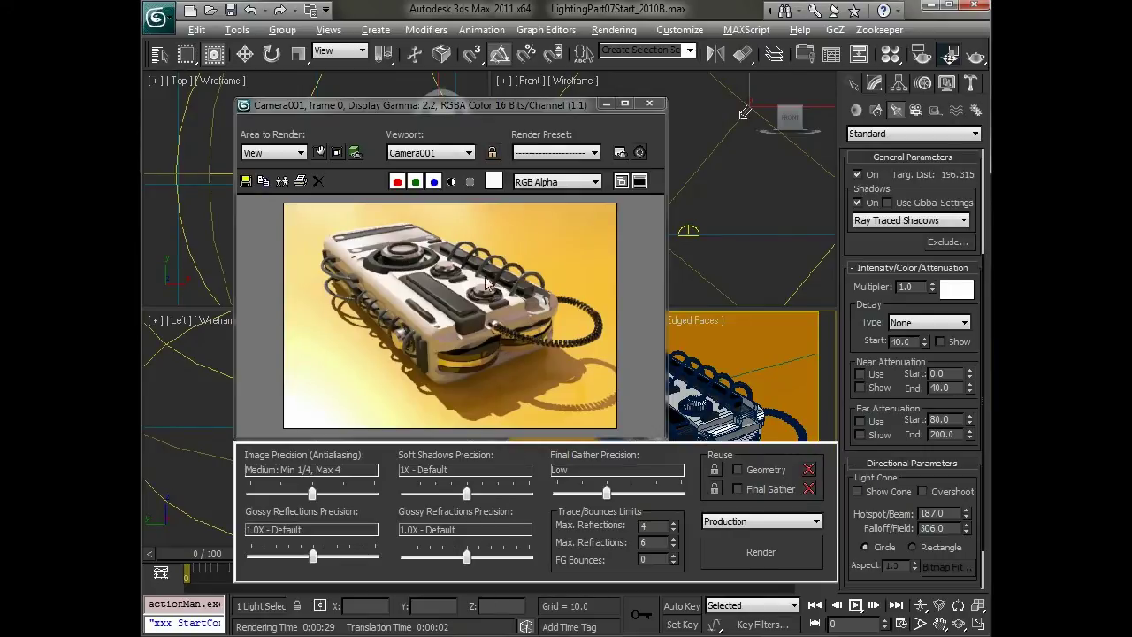
double_click(909, 284)
type(".5")
key("Tab")
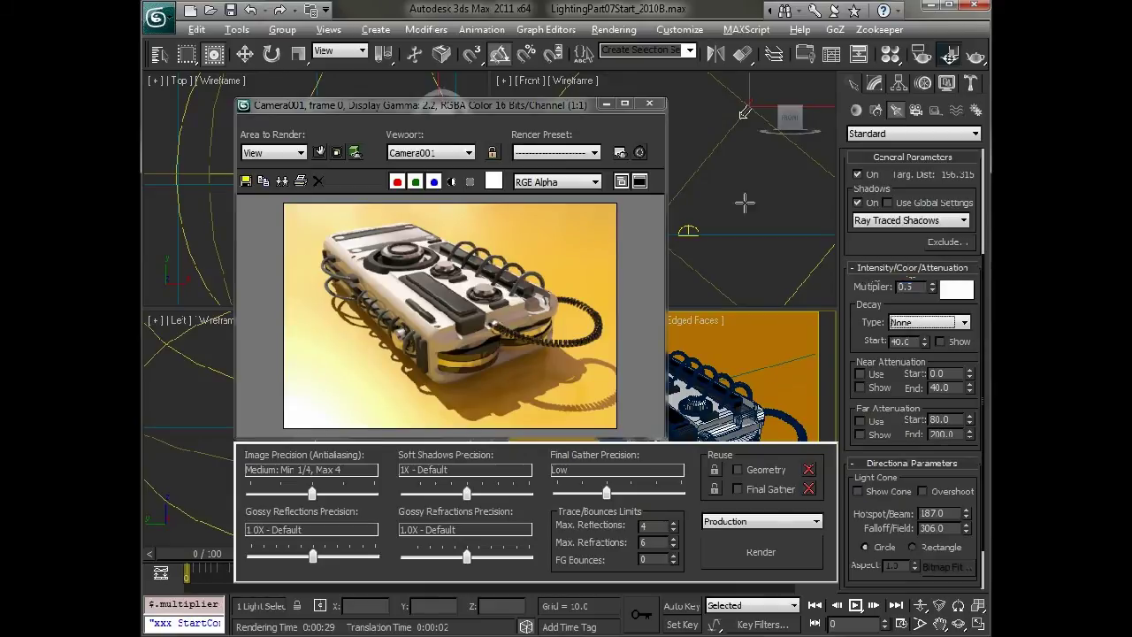
Move the direct light to a new position in the Top view and re-render the Camera001 view.
left_click(649, 104)
mouse_move(380, 151)
left_mouse_down()
mouse_move(380, 176)
mouse_move(379, 146)
left_mouse_up()
right_click(379, 147)
left_click(412, 188)
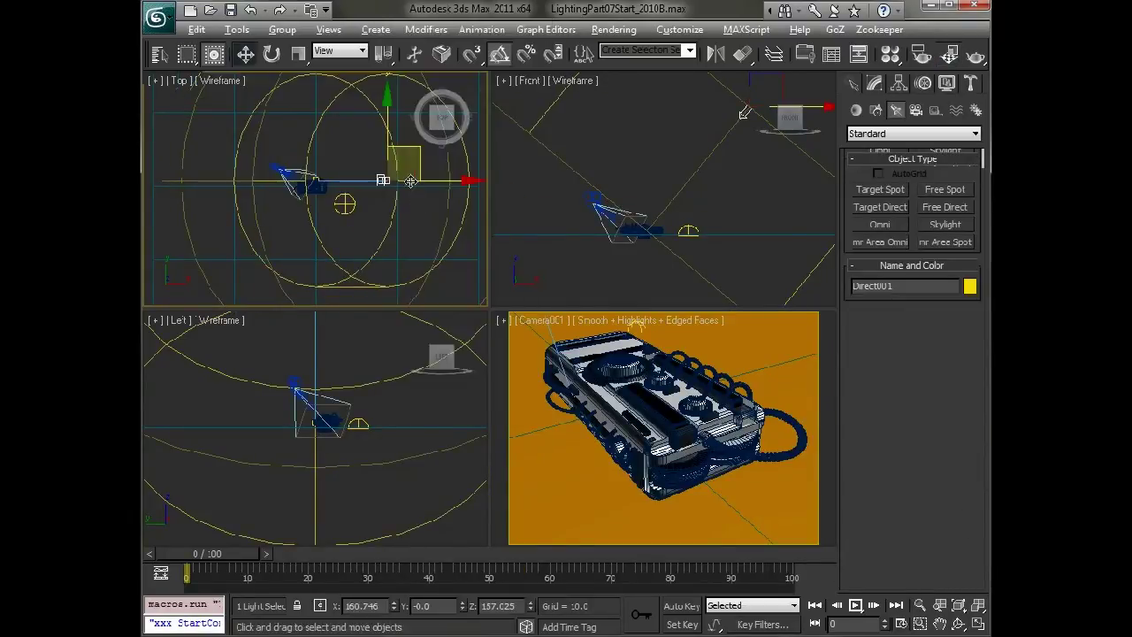
left_click_drag(414, 163, 407, 130)
right_click(591, 331)
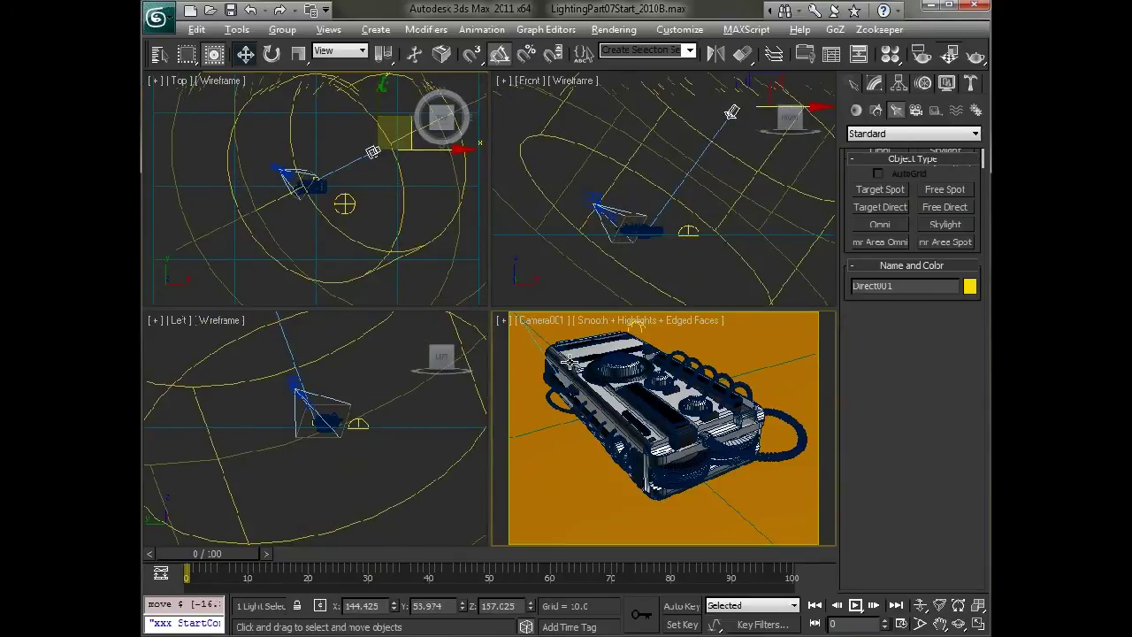
left_click(975, 55)
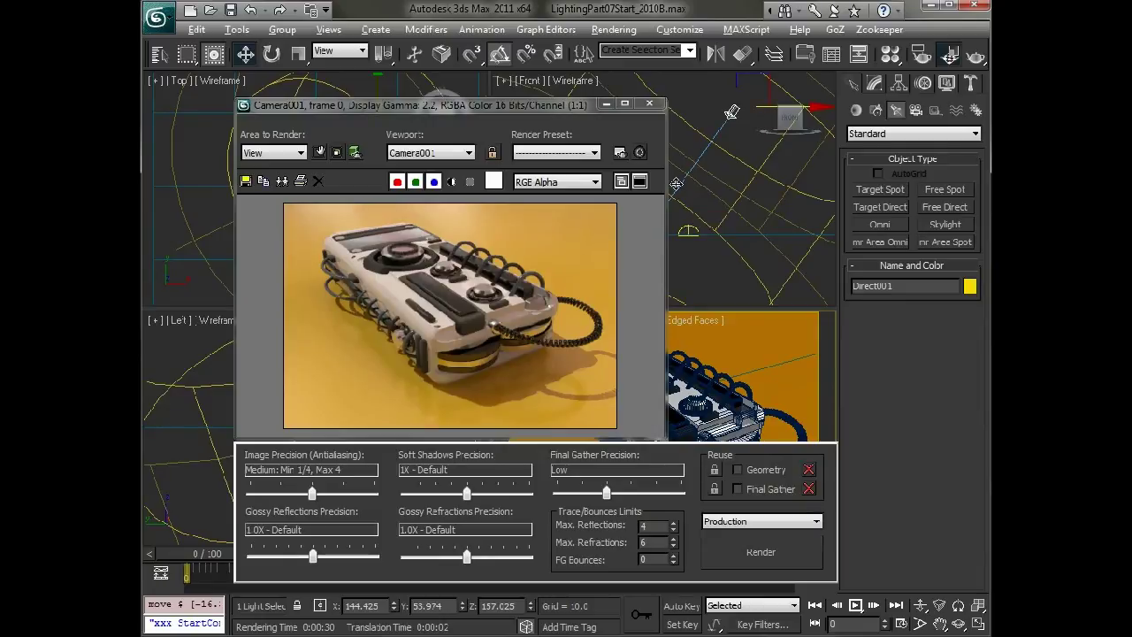
key("8")
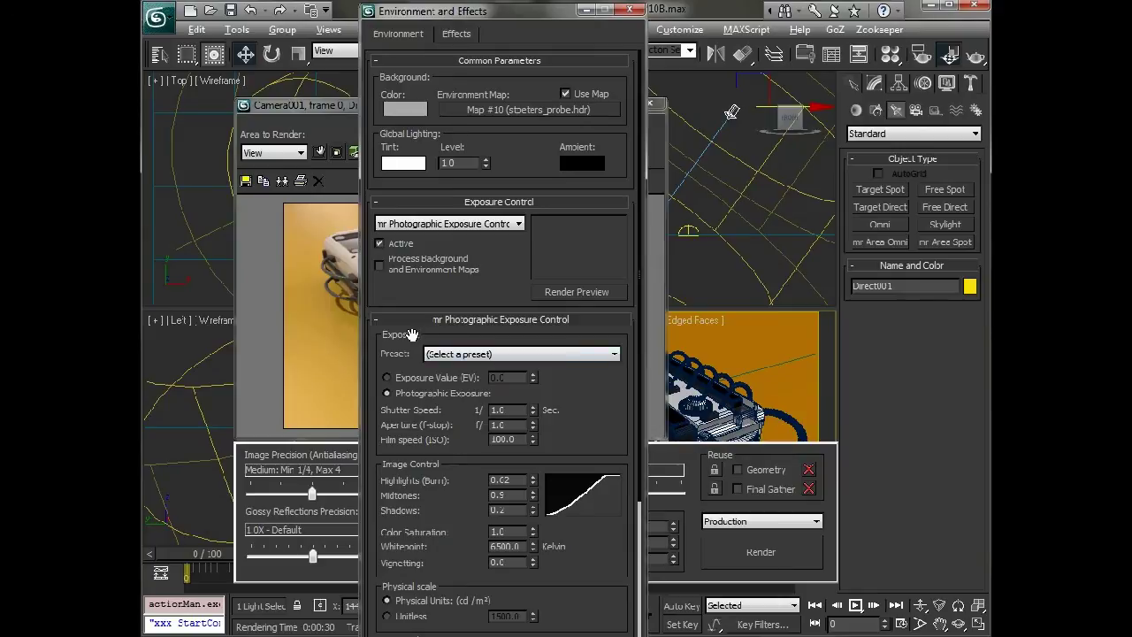
left_click_drag(402, 334, 435, 158)
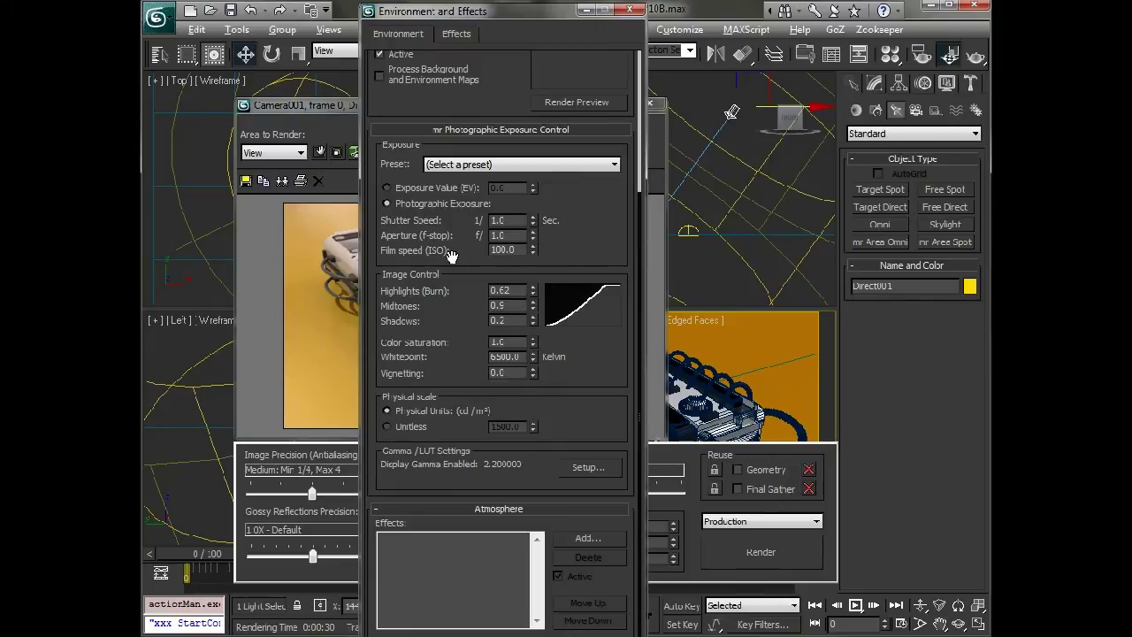
left_click_drag(444, 281, 539, 269)
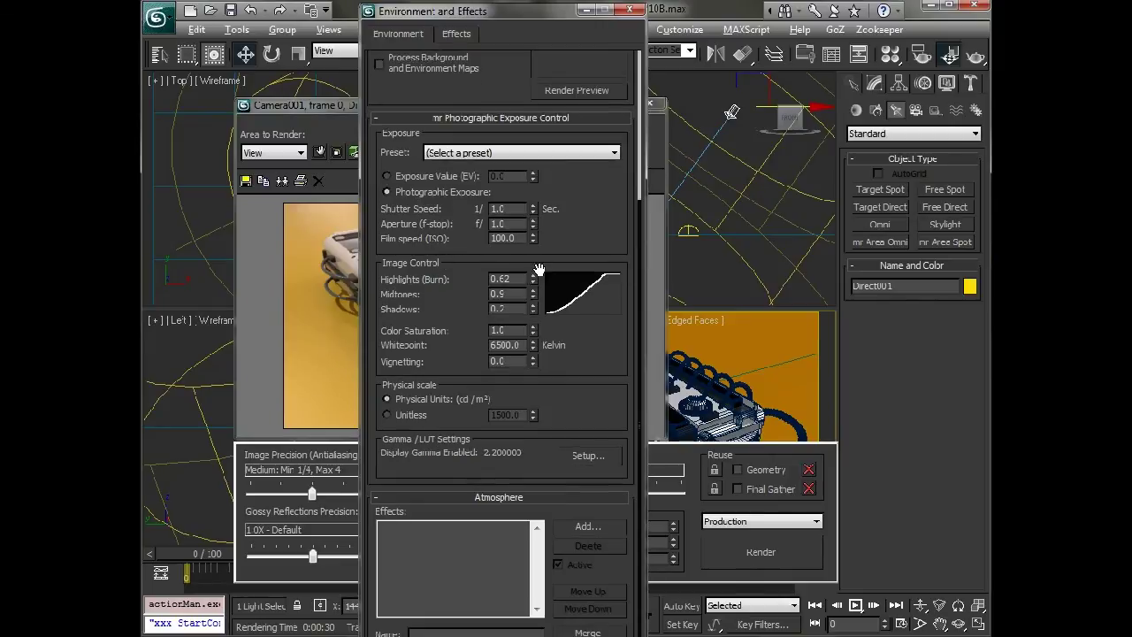
left_click(558, 92)
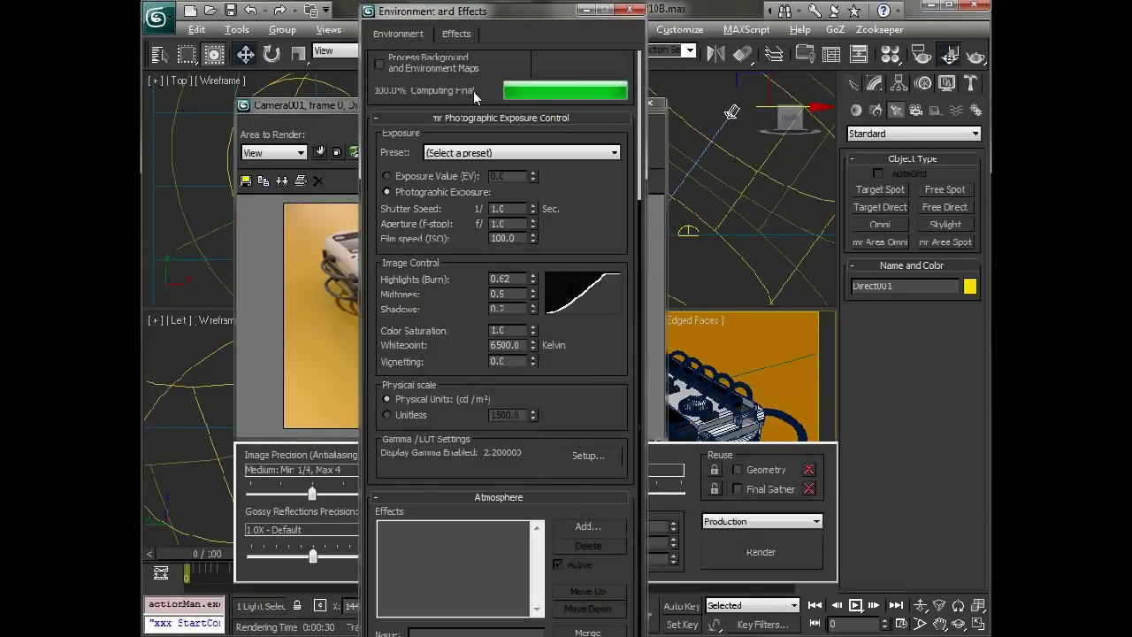
mouse_move(473, 91)
left_mouse_down()
mouse_move(459, 148)
mouse_move(464, 197)
left_mouse_up()
left_click(534, 378)
left_click_drag(534, 377, 534, 321)
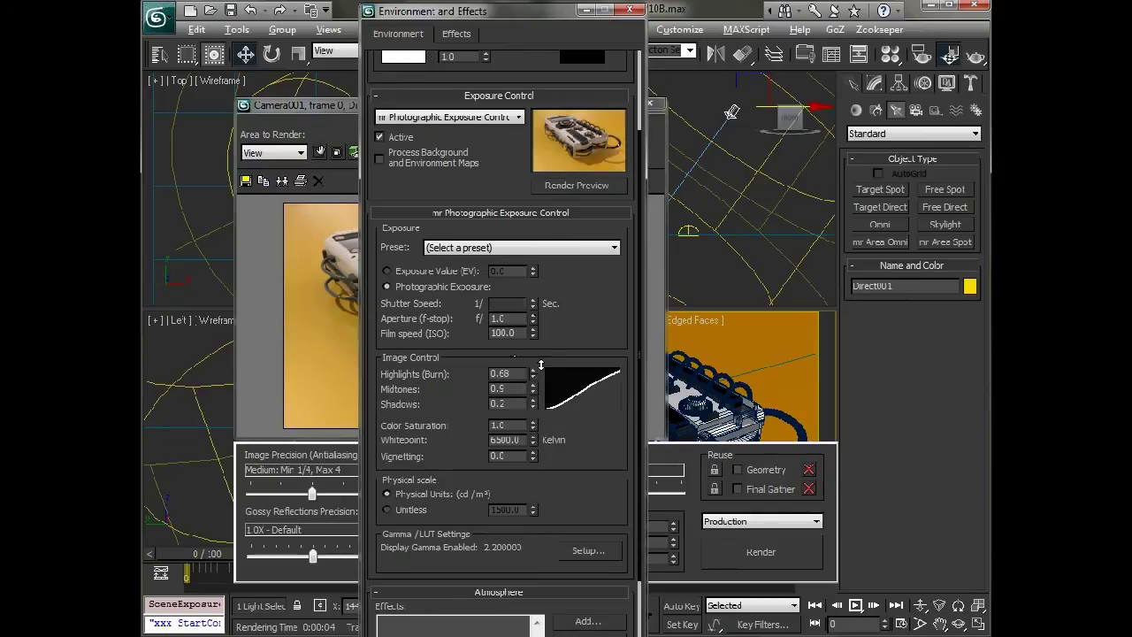
mouse_move(534, 373)
left_mouse_down()
mouse_move(529, 330)
mouse_move(526, 365)
left_mouse_up()
right_click(526, 364)
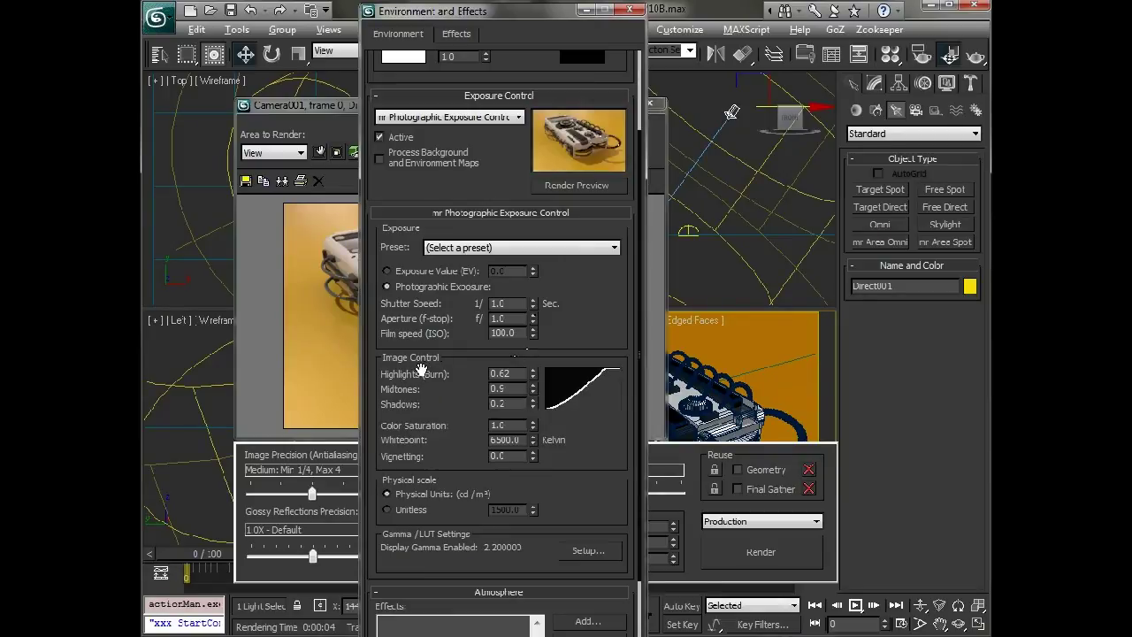
left_click(457, 249)
left_click(457, 249)
left_click(464, 212)
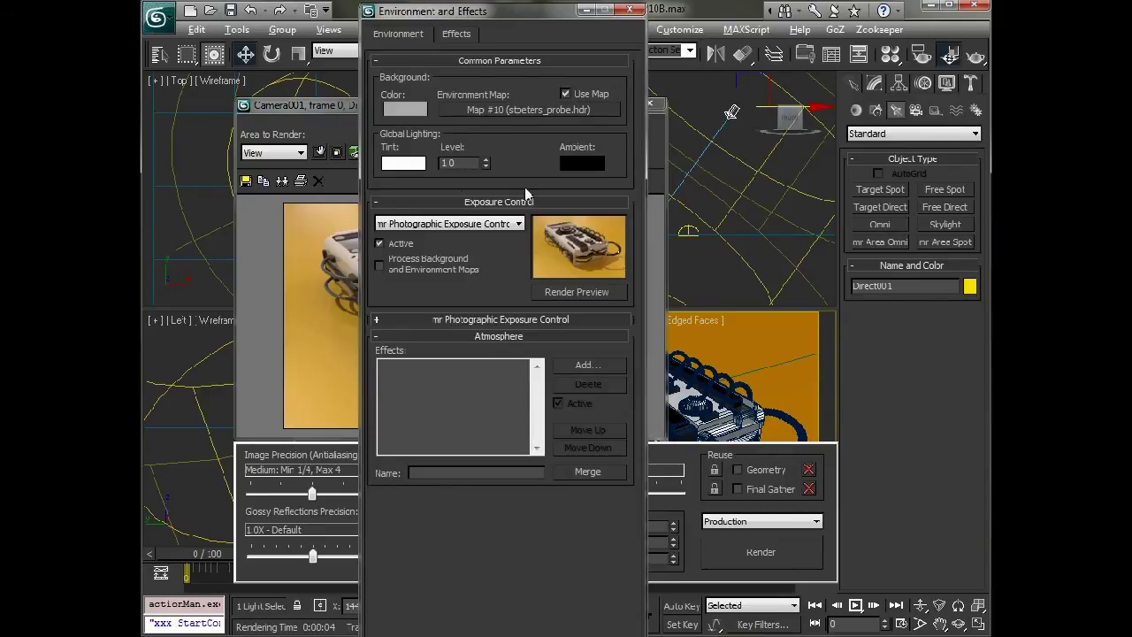
left_click(631, 11)
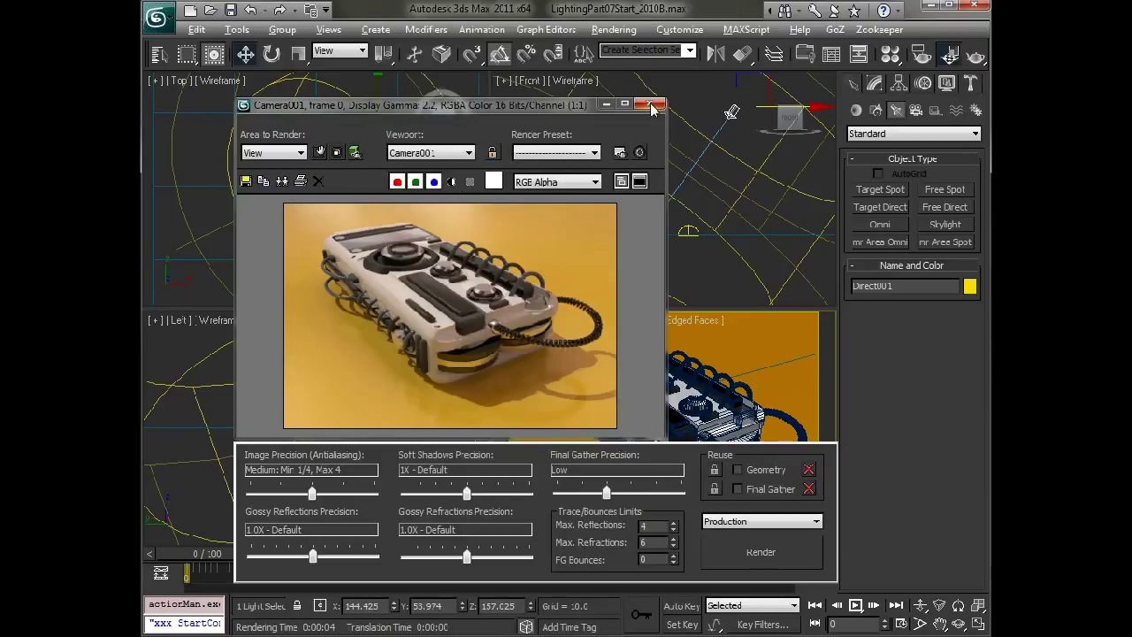